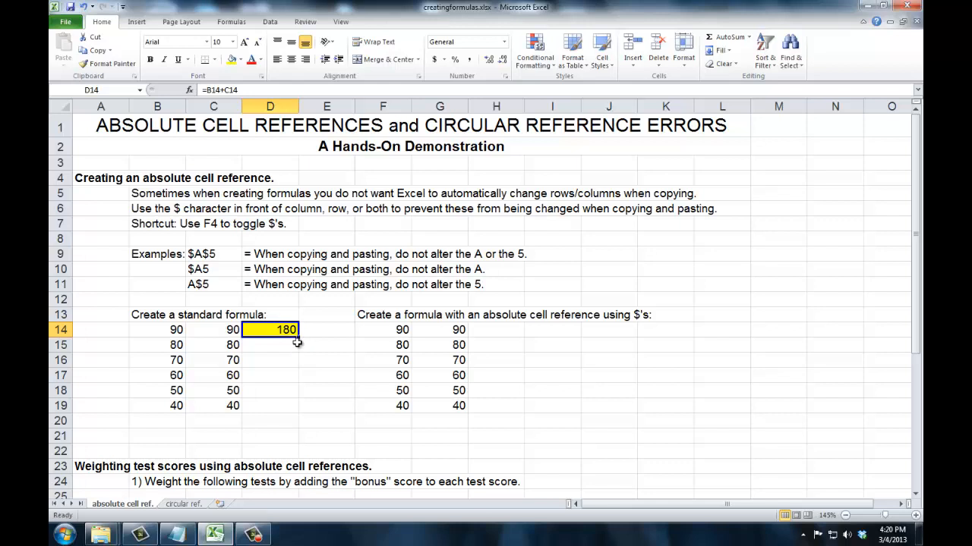
Step: Fill the D14 formula down through D19 and check the copied formulas in the column
left_click_drag(300, 338, 291, 402)
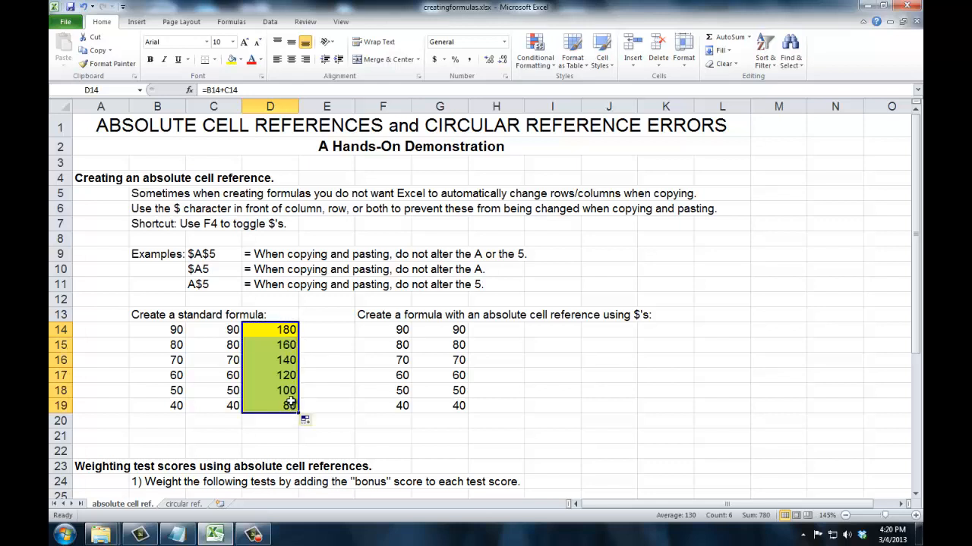
left_click(283, 330)
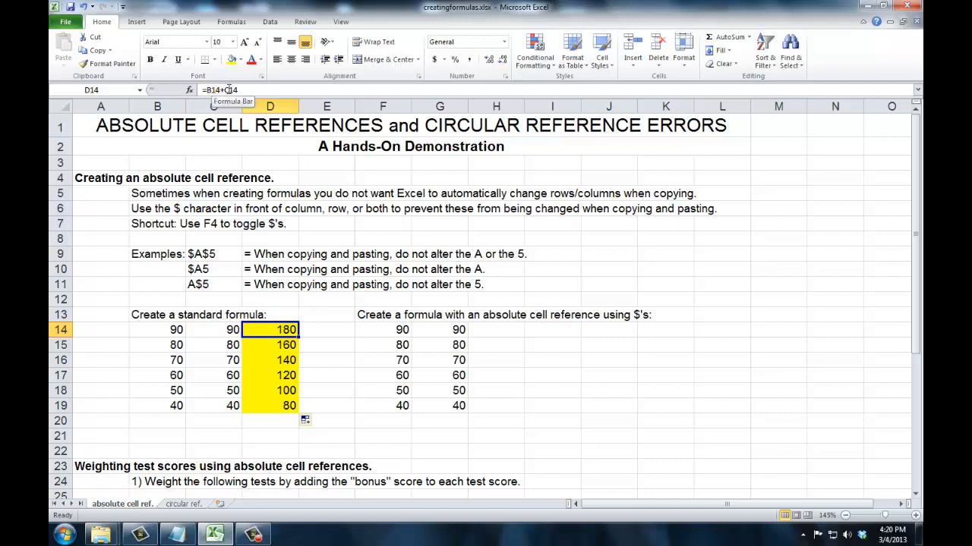
left_click(275, 344)
left_click(275, 360)
left_click(275, 375)
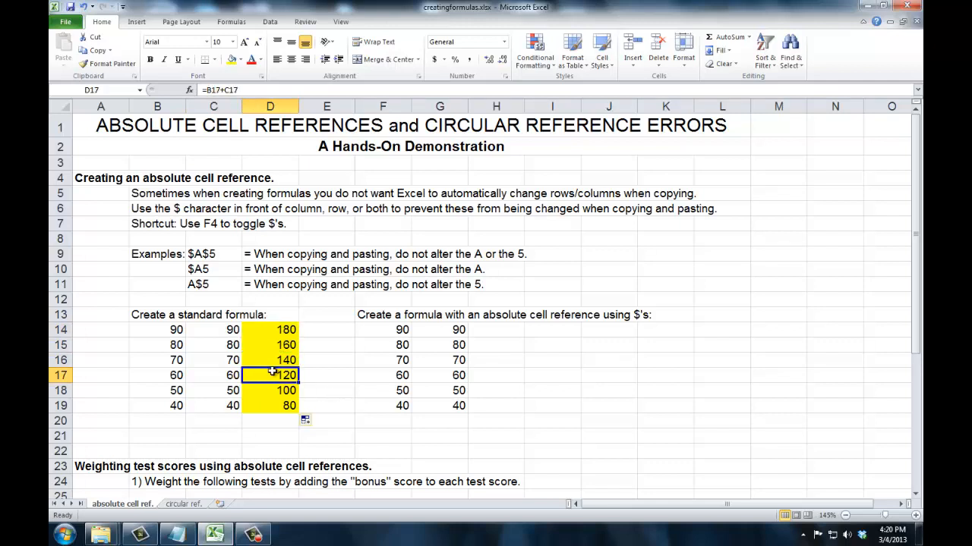
left_click(275, 332)
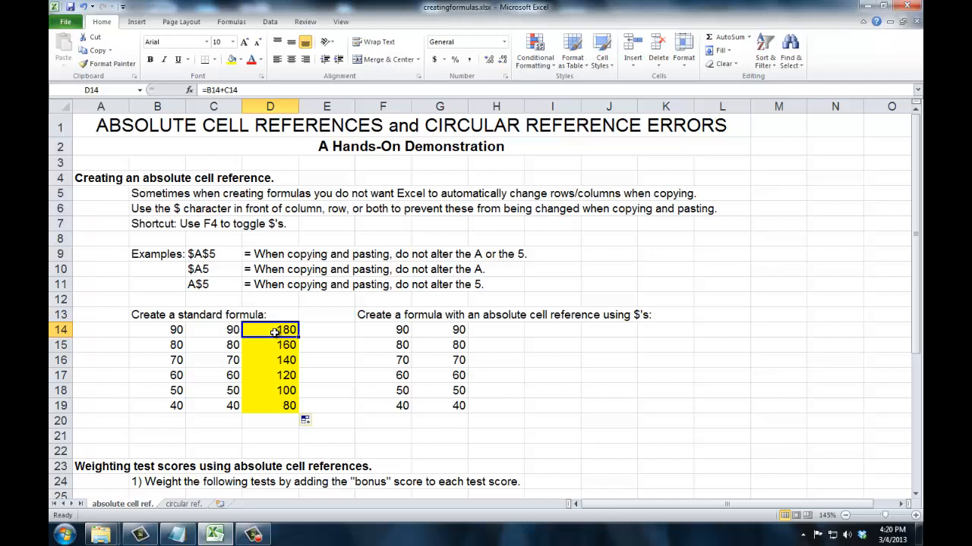
Step: Start a formula in H14 that adds the two values beside it, =F14+G14
left_click(485, 330)
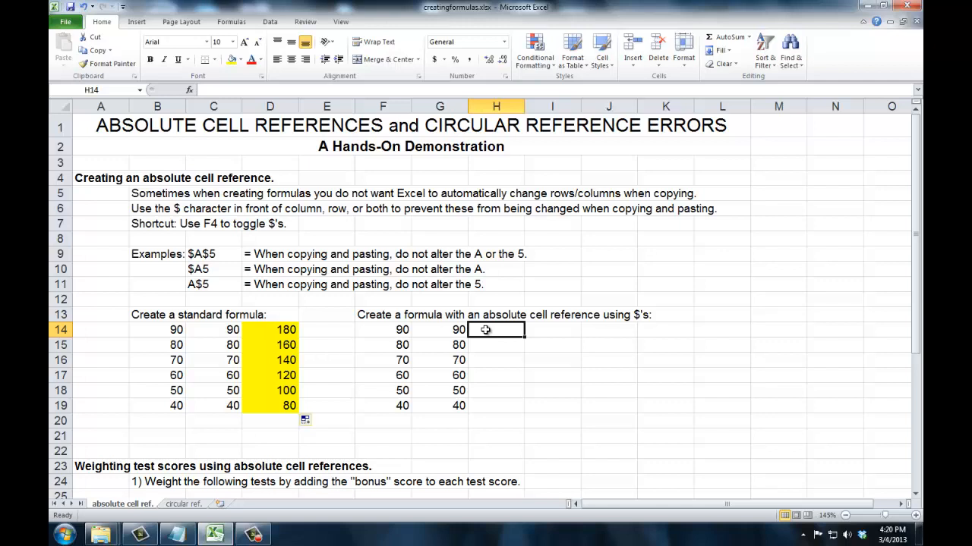
type("=")
left_click(398, 330)
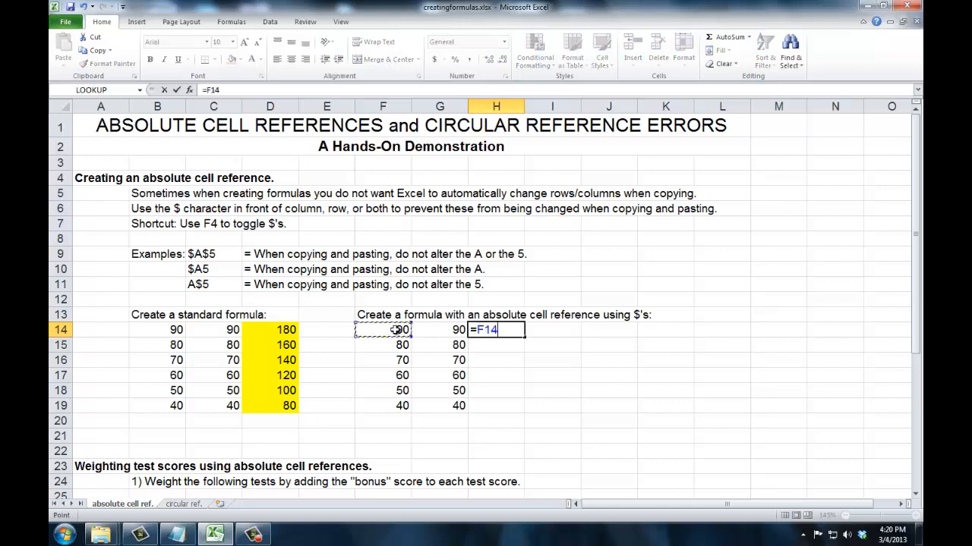
type("+")
left_click(443, 334)
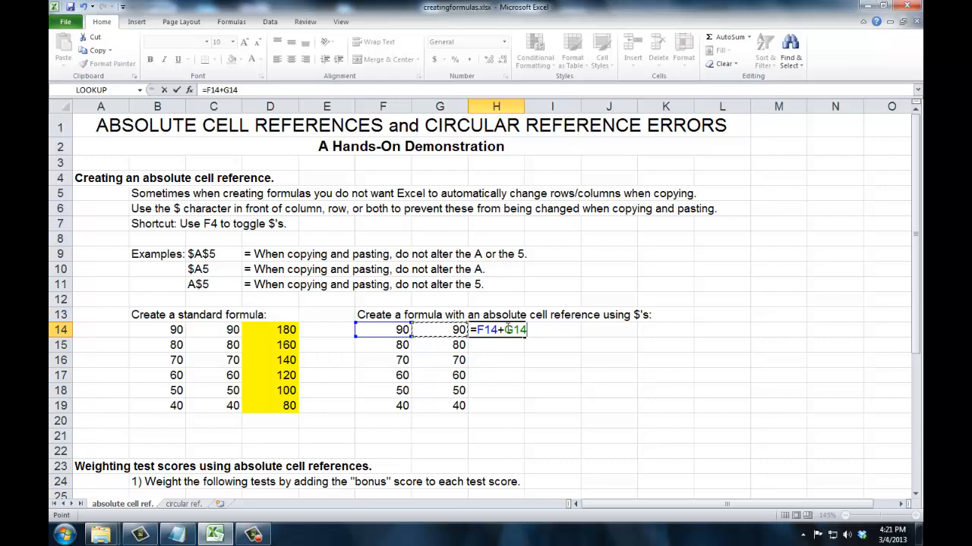
Step: Make the G14 reference absolute in the H14 formula so it reads =F14+$G$14, and commit it
left_click(505, 330)
type("$")
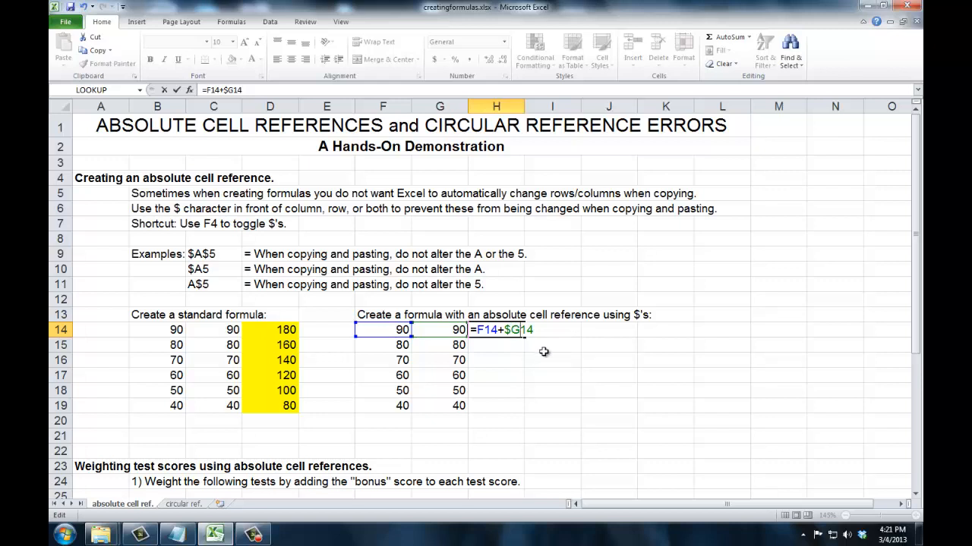
type("$")
left_click(533, 335)
key("Left")
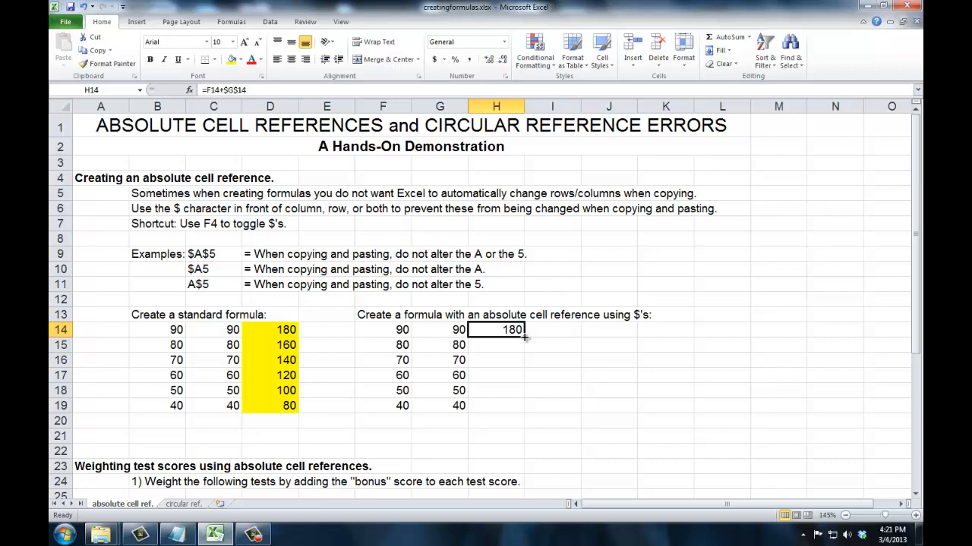
Step: Fill the H14 formula down through H19 and check the formulas in H14, H15 and H16
left_click_drag(523, 336, 516, 410)
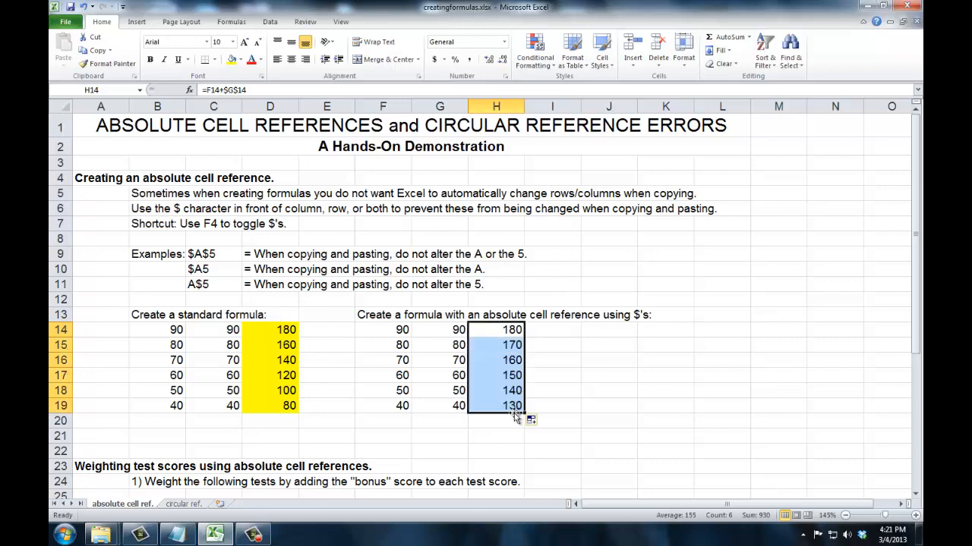
left_click(506, 331)
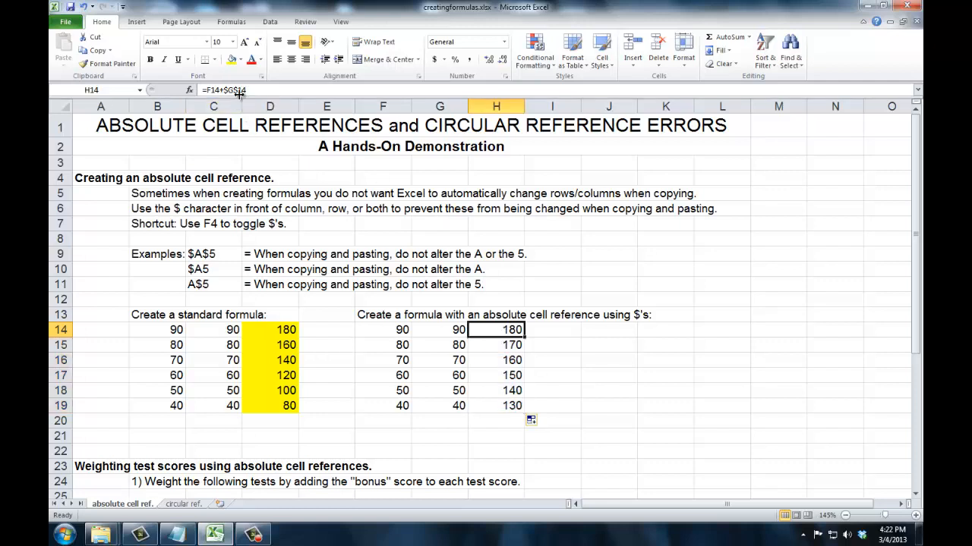
left_click(510, 346)
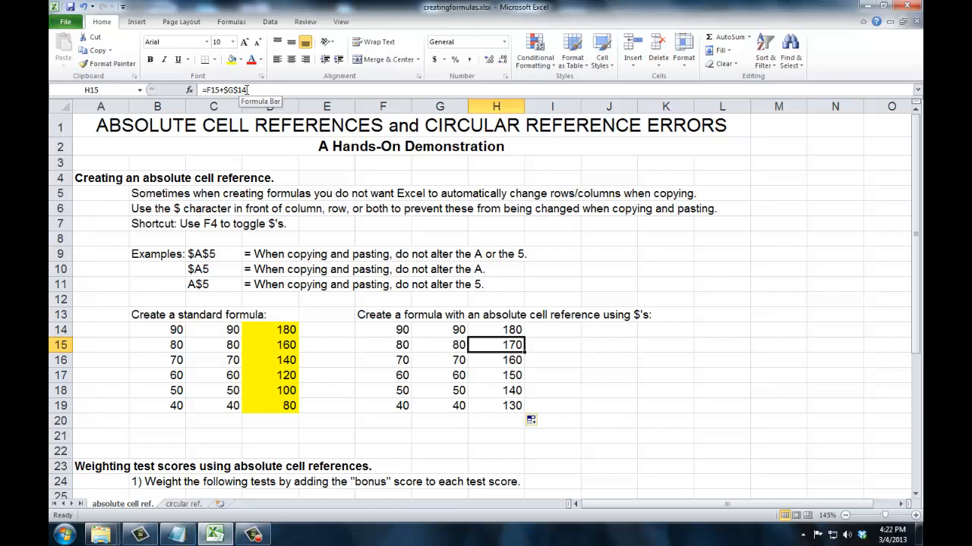
left_click(513, 361)
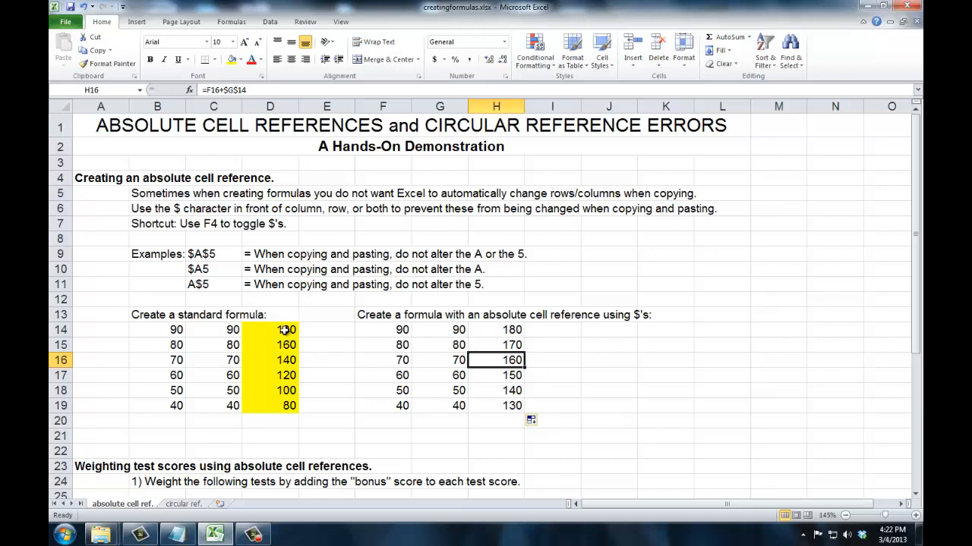
Step: Clear the contents of D14:D19 and build the formula =B14+C14 in D14
left_click_drag(285, 328, 290, 408)
key("Delete")
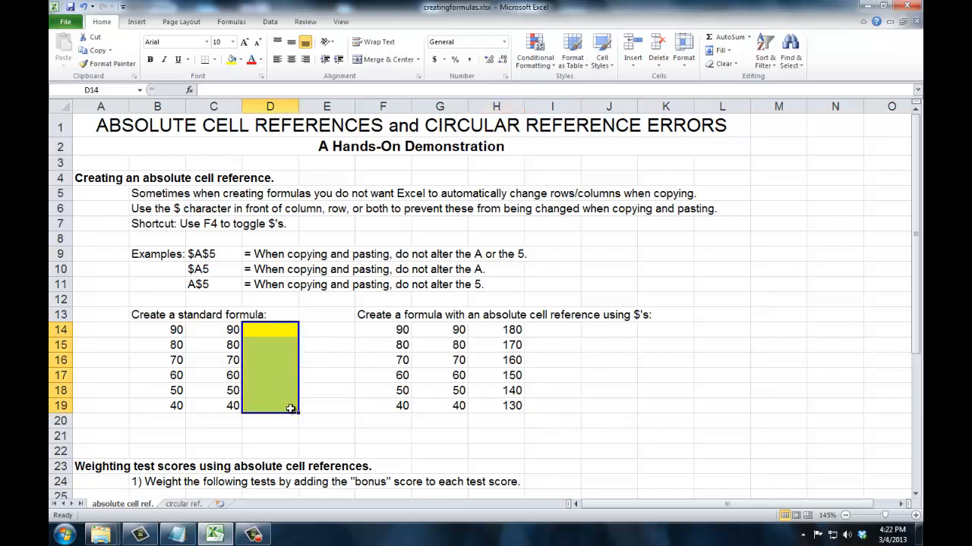
left_click(275, 331)
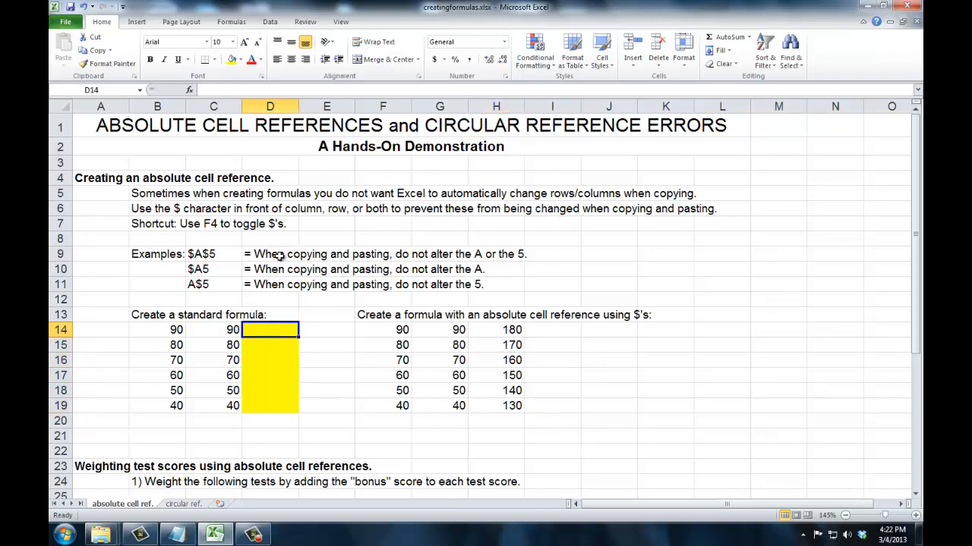
type("=")
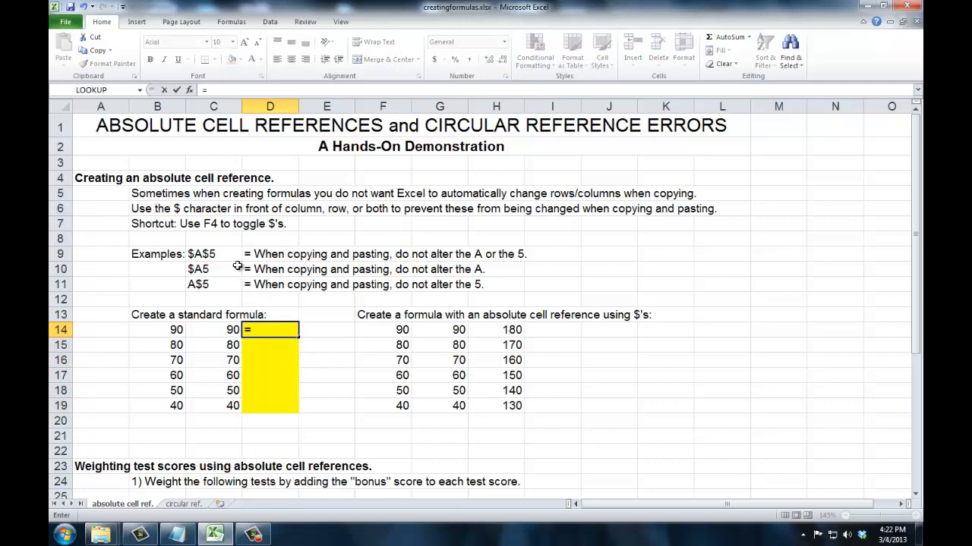
left_click(173, 327)
type("+")
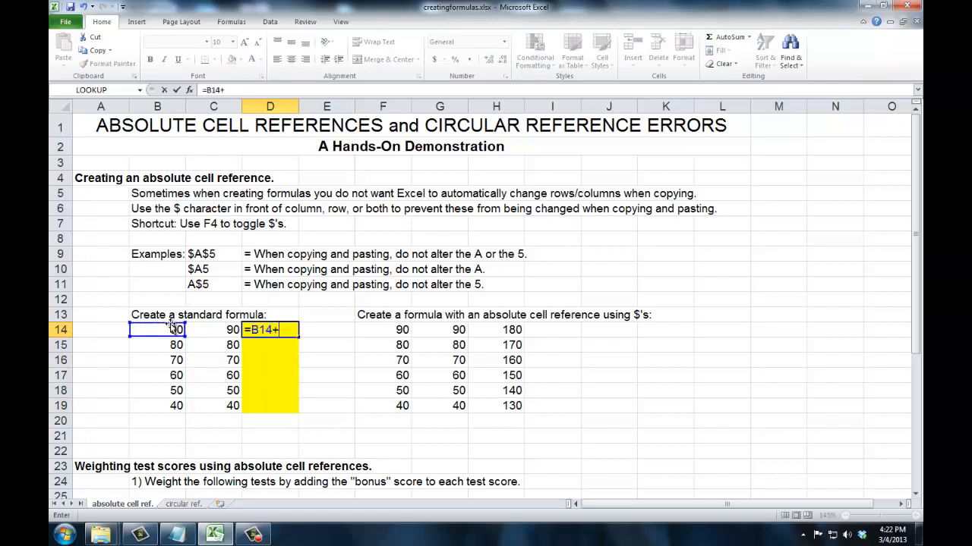
left_click(200, 328)
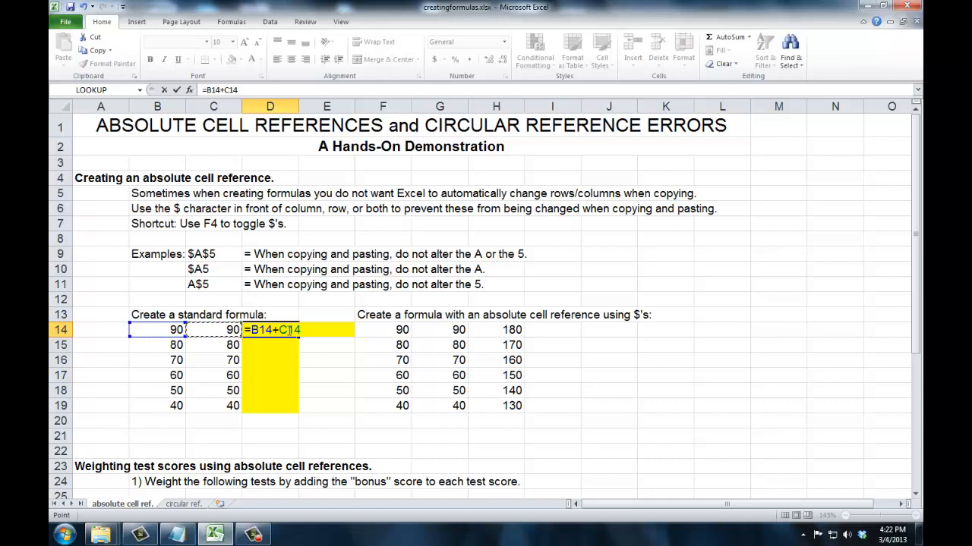
Step: Cycle the C14 reference through its relative, mixed and absolute forms, ending on $C$14, and commit =B14+$C$14 in D14
key("F4")
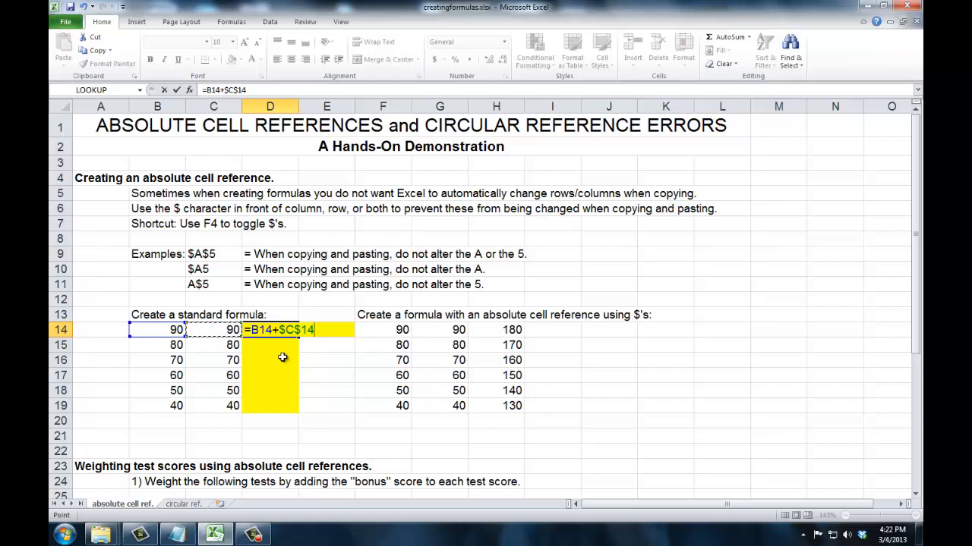
key("F4")
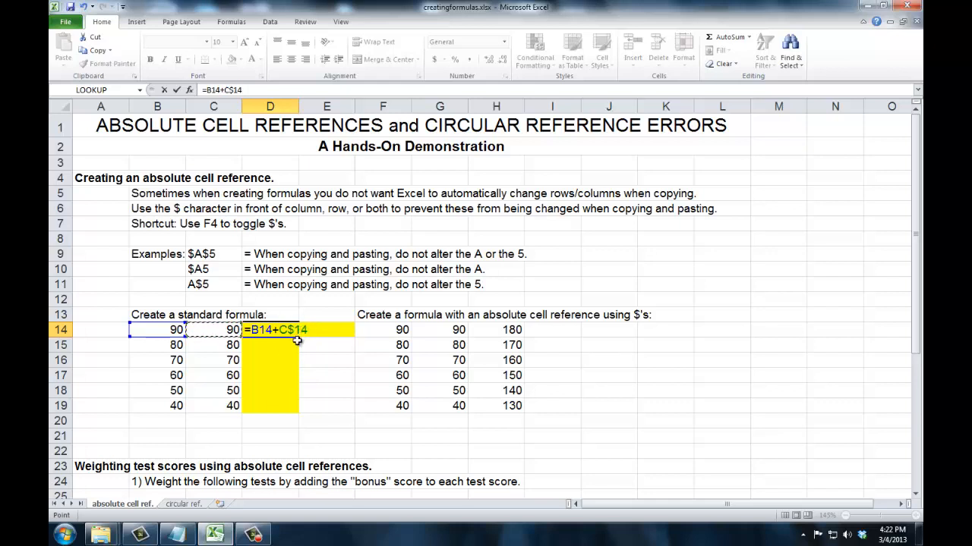
key("F4")
key("F4")
key("F4")
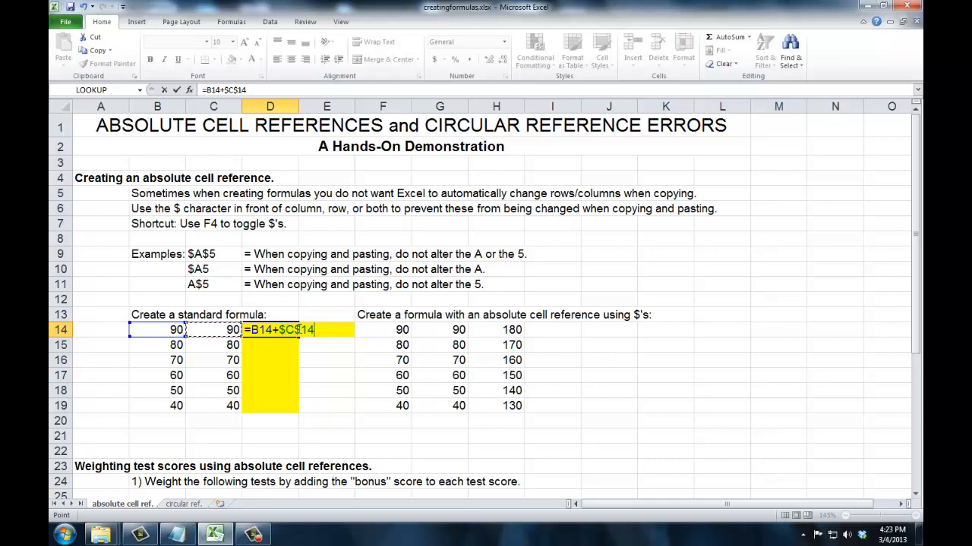
key("Tab")
Step: Fill the D14 formula down through D19 and check the formula in each copied cell
left_click(298, 331)
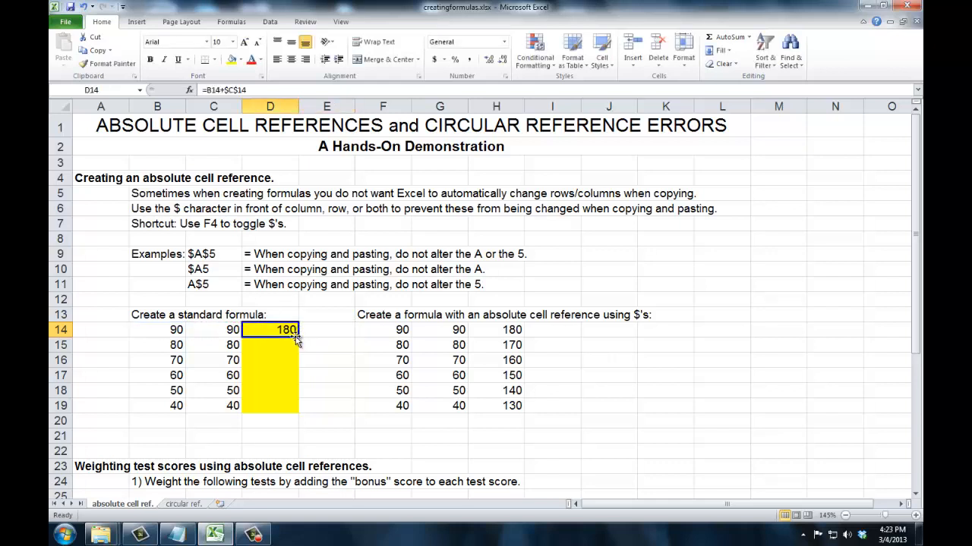
left_click_drag(299, 337, 300, 411)
left_click(286, 350)
left_click(286, 362)
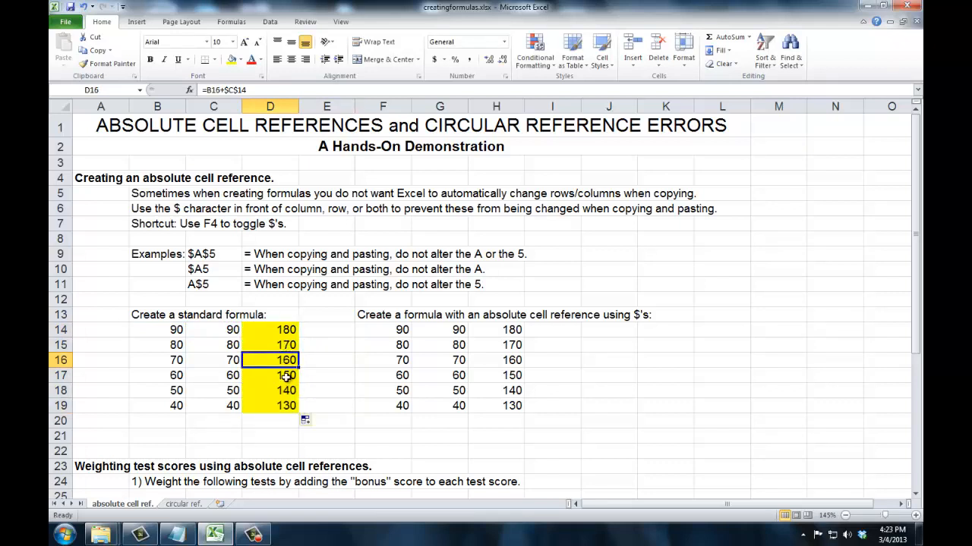
left_click(286, 376)
left_click(286, 391)
left_click(286, 407)
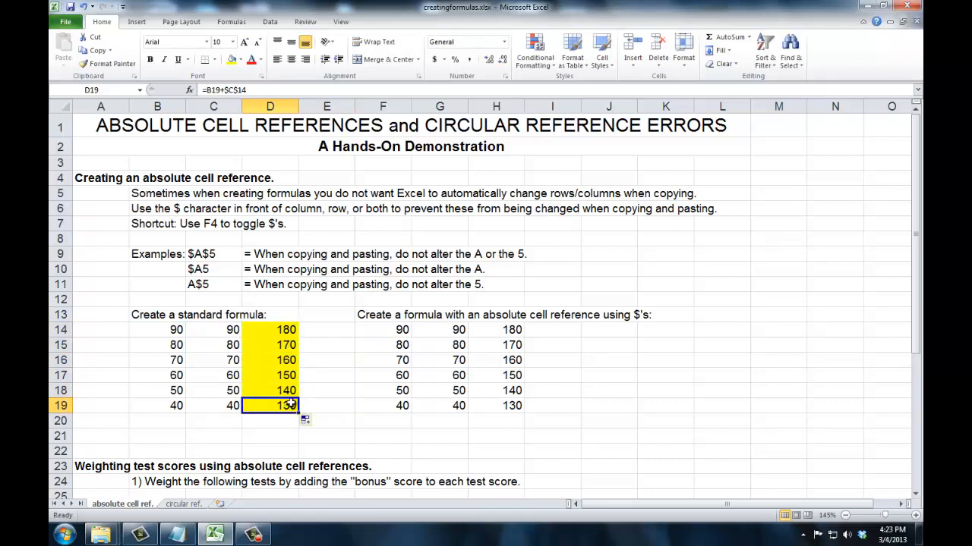
Step: Examine the first test score table in the weighting section: scores B29:B34, the empty adjusted column and the bonus in C26
scroll(291, 398, "down", 3)
scroll(290, 399, "down", 2)
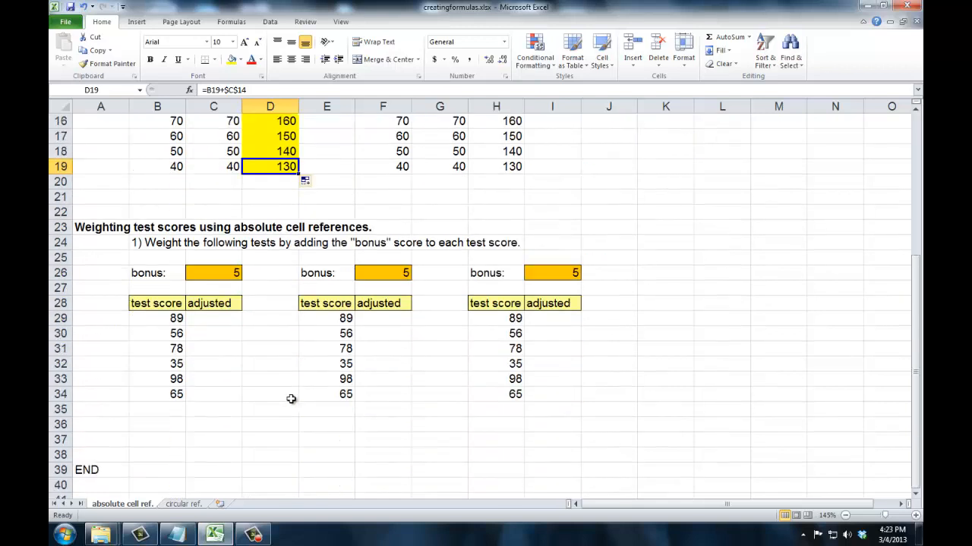
scroll(291, 398, "down", 1)
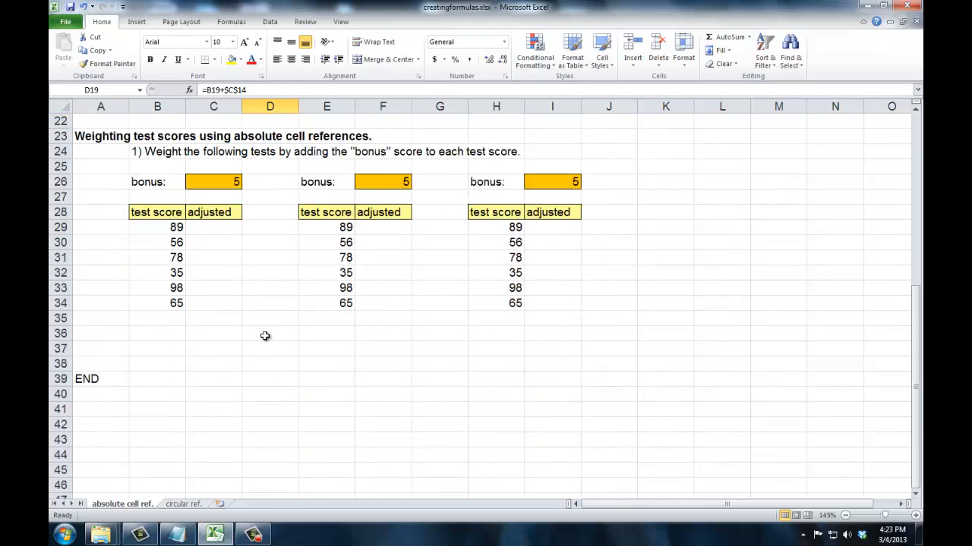
left_click_drag(176, 227, 176, 301)
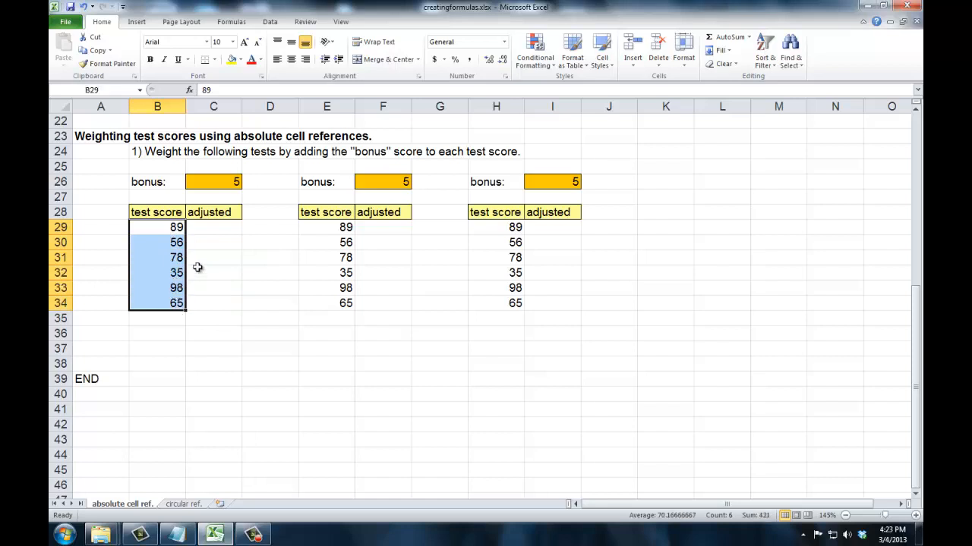
left_click(224, 227)
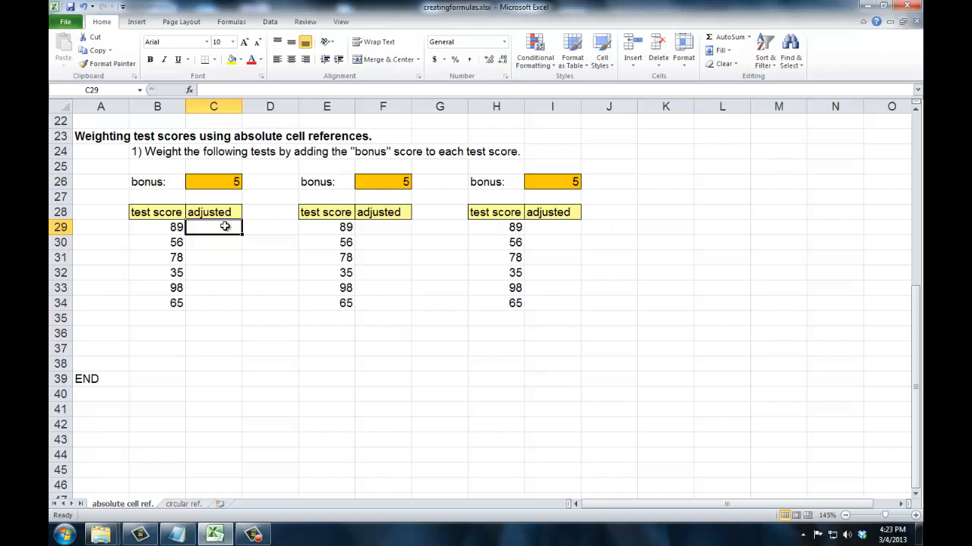
key("Up")
key("Up")
key("Up")
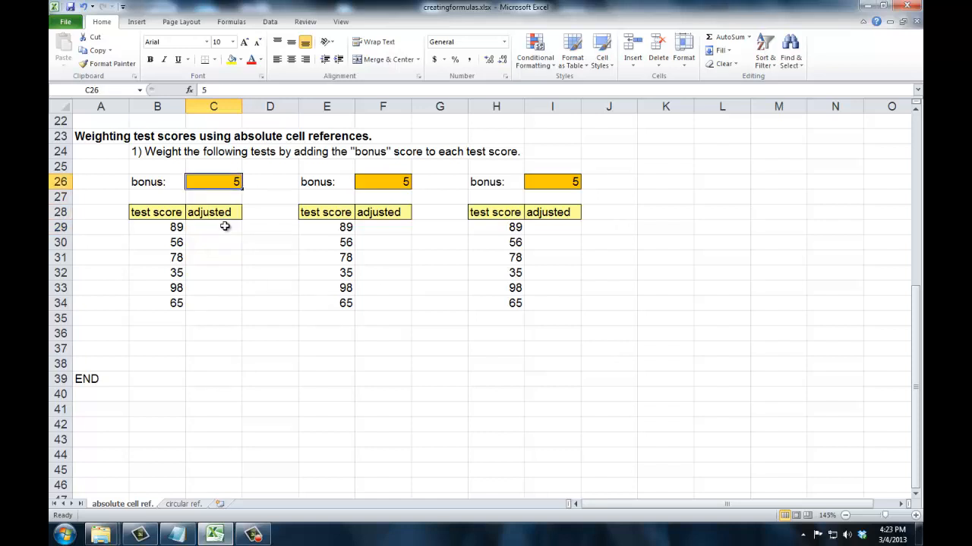
left_click(176, 230)
left_click(176, 243)
left_click(175, 257)
left_click(176, 272)
left_click(176, 286)
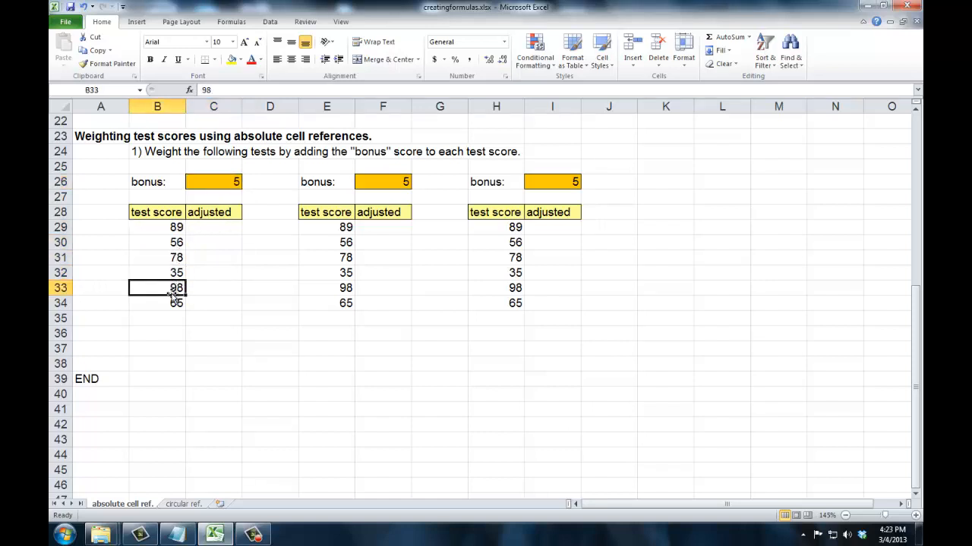
left_click(173, 301)
Step: Enter =B29+C26 in C29 to add the bonus to the first test score
left_click(216, 226)
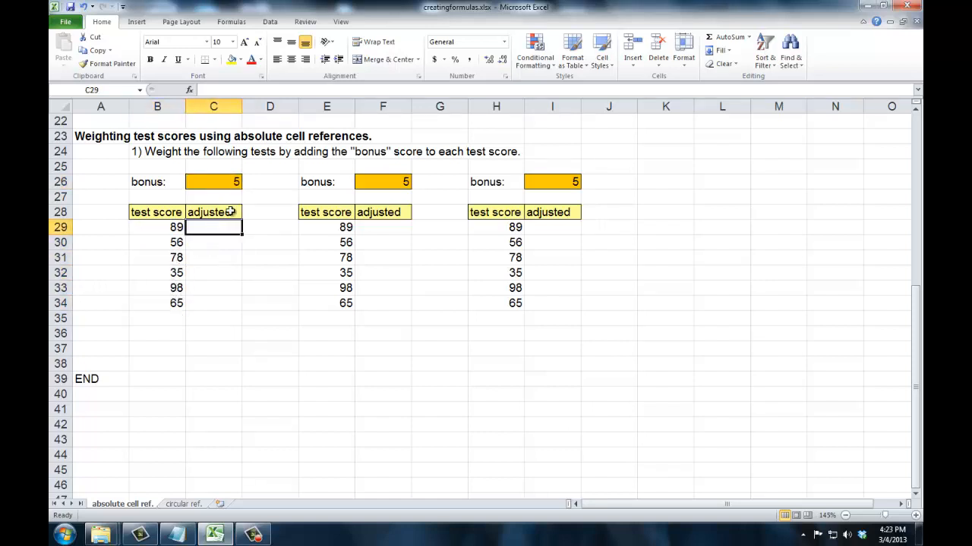
type("=")
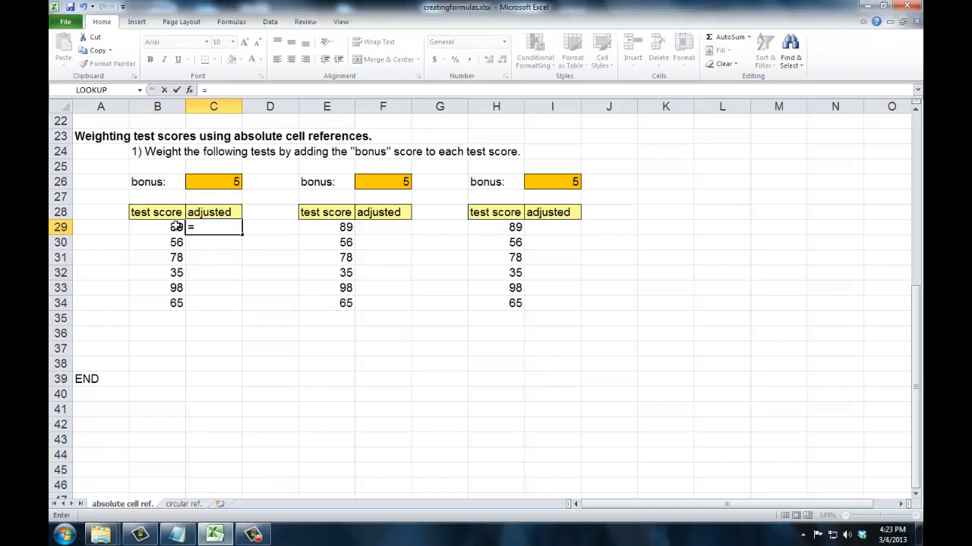
left_click(175, 228)
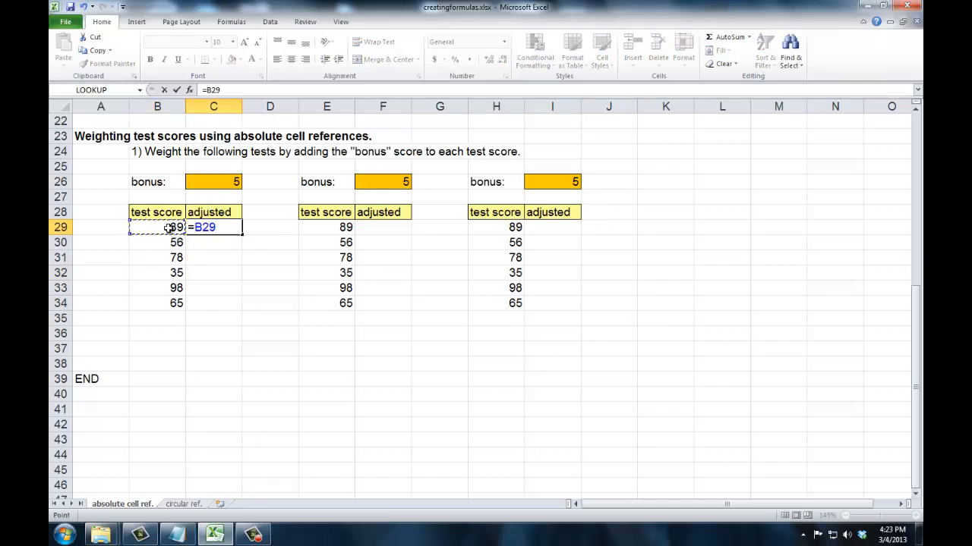
type("+")
left_click(211, 183)
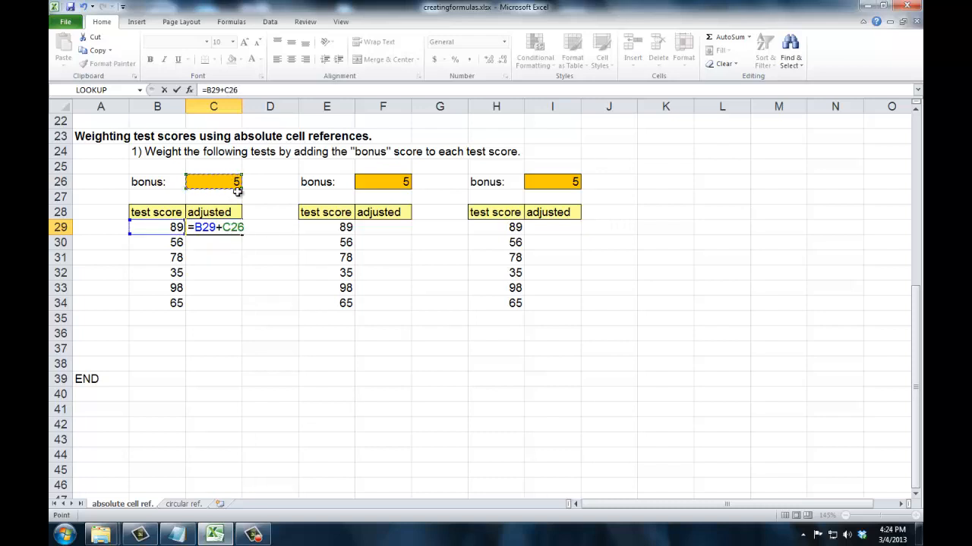
key("Tab")
key("Left")
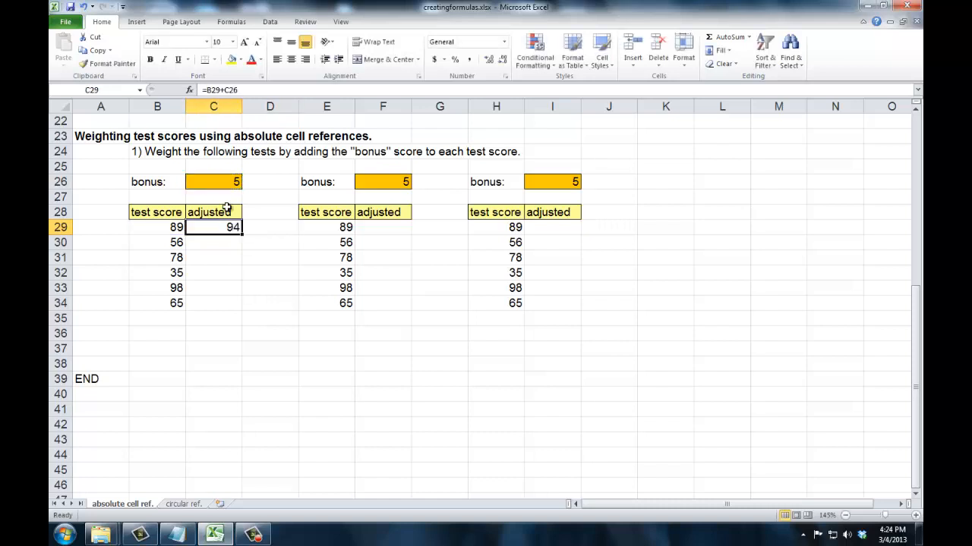
Step: Fill the relative formula from C29 down through C34 and check the formula in each copied cell
left_click_drag(241, 234, 231, 305)
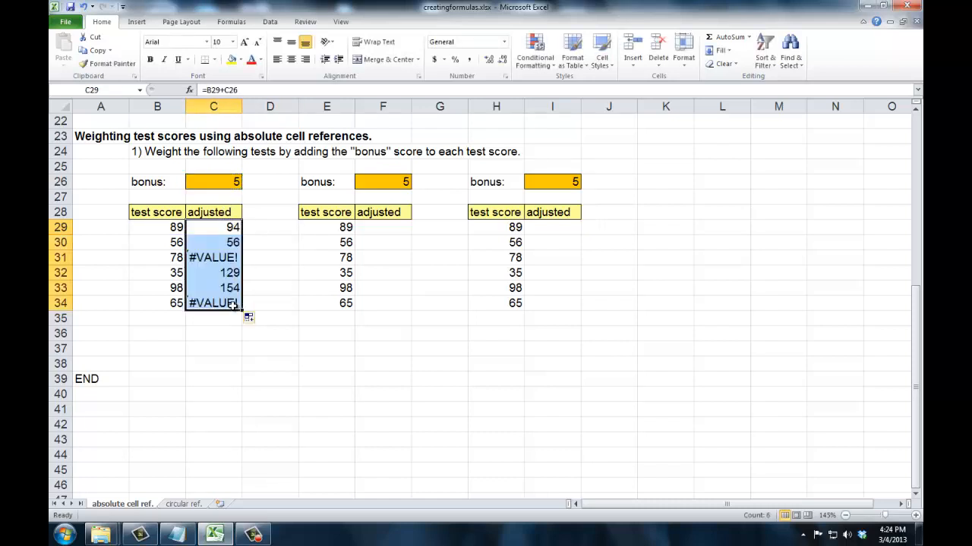
left_click(222, 256)
left_click(224, 302)
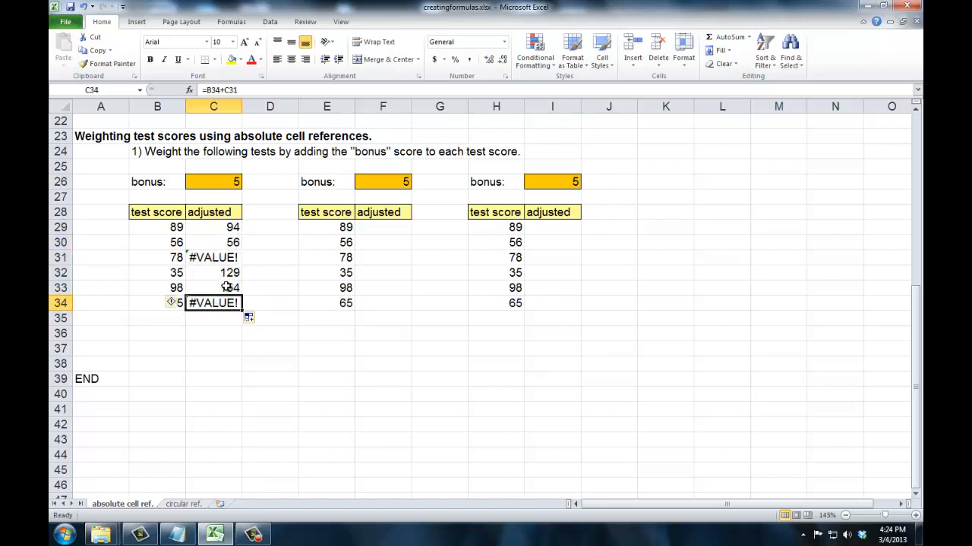
left_click(226, 287)
left_click(231, 273)
left_click(234, 257)
left_click(238, 241)
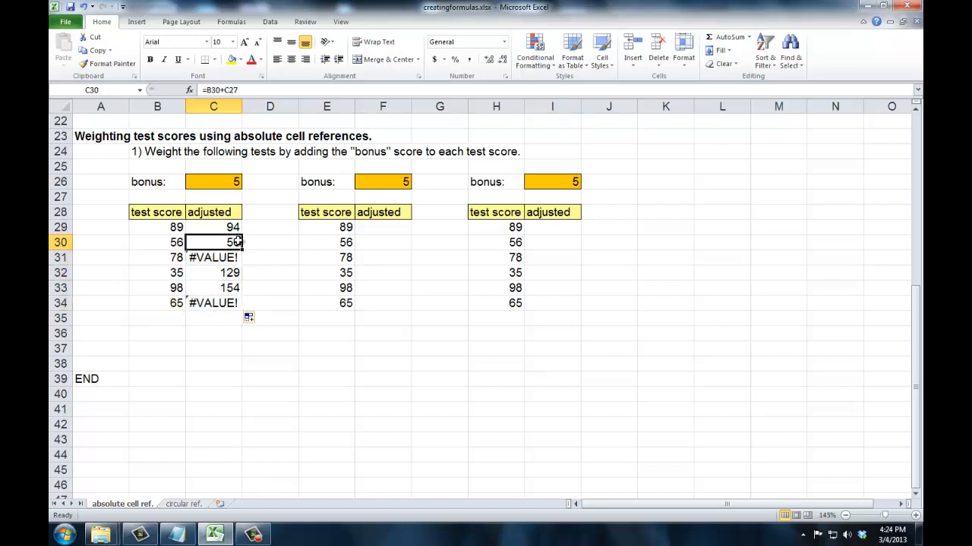
Step: Examine which score and bonus cells the formulas in C29, C30 and C31 refer to, comparing them with C26, C27 and C28
left_click(201, 229)
left_click(174, 241)
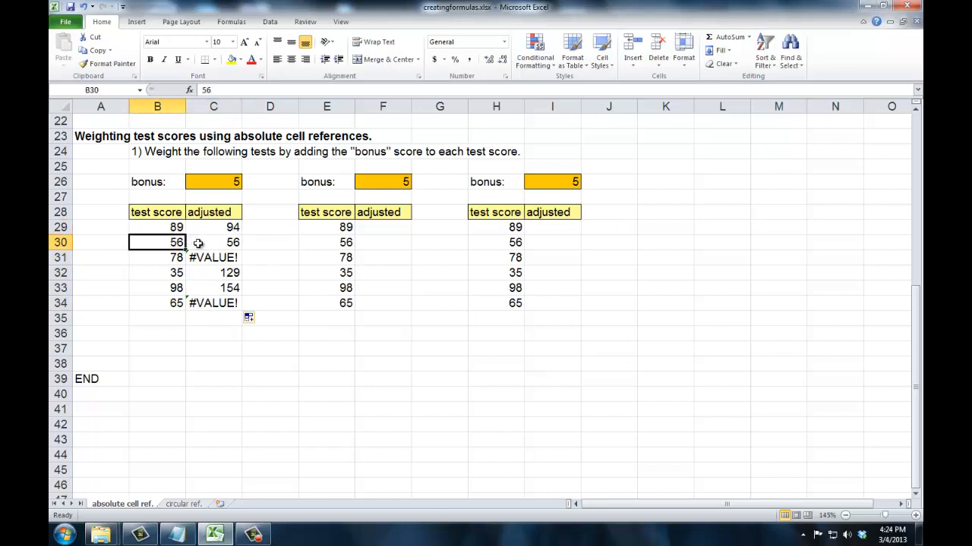
left_click(205, 244)
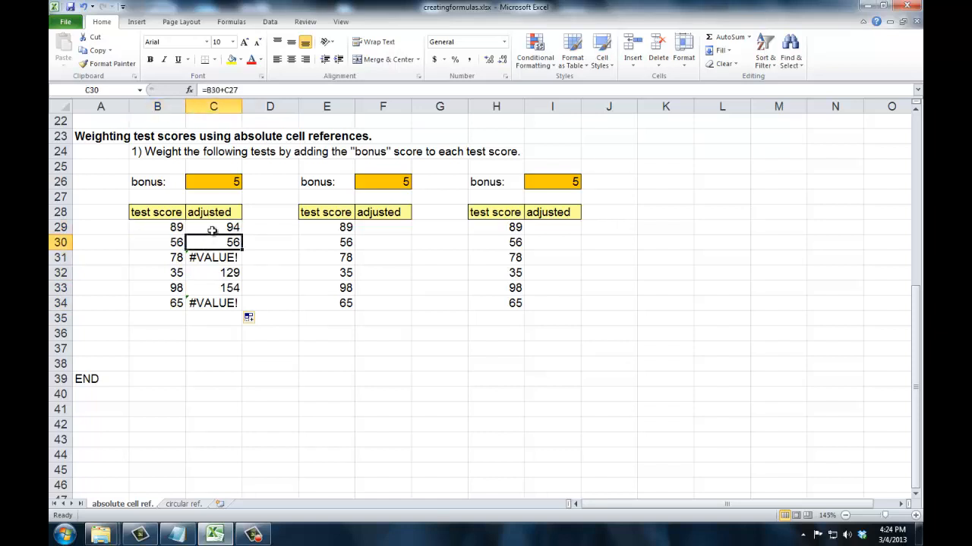
left_click(212, 231)
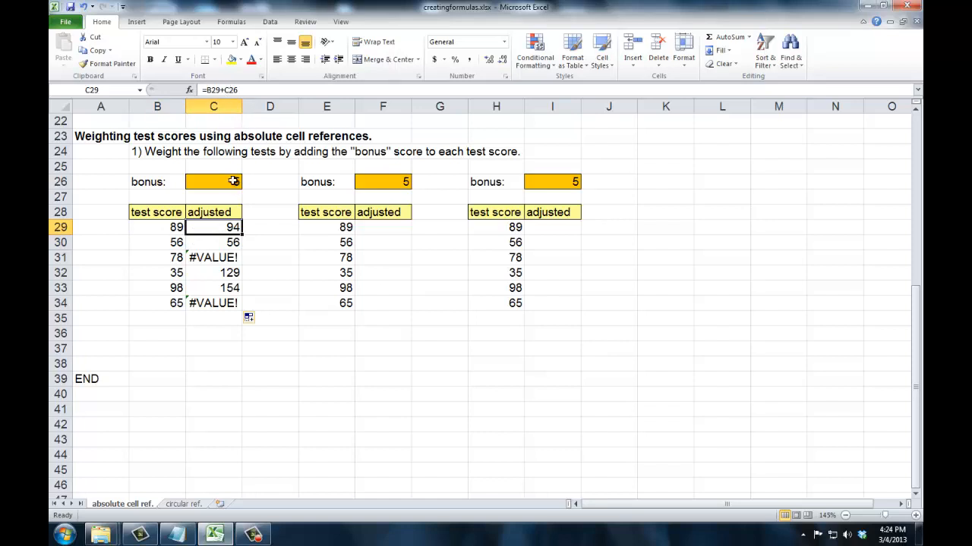
left_click(232, 181)
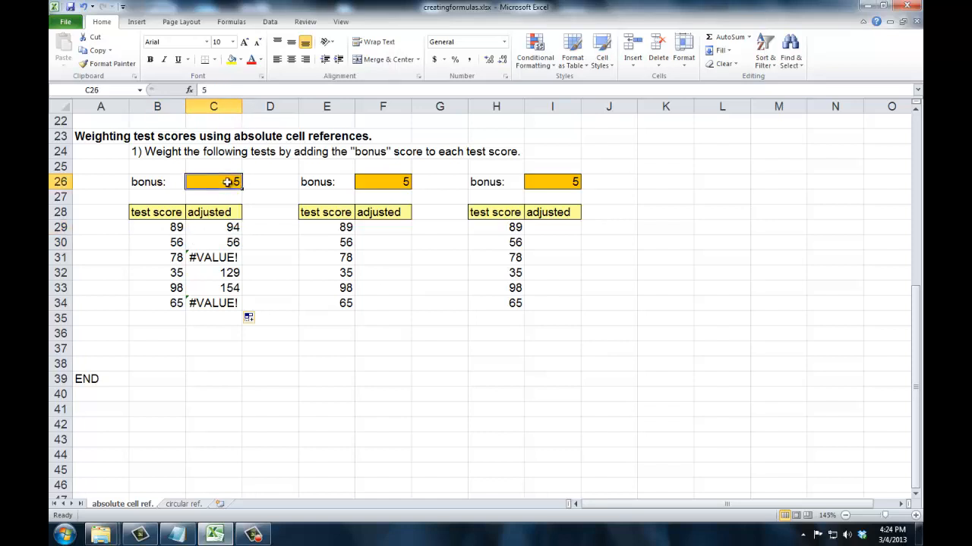
left_click(221, 243)
left_click(231, 197)
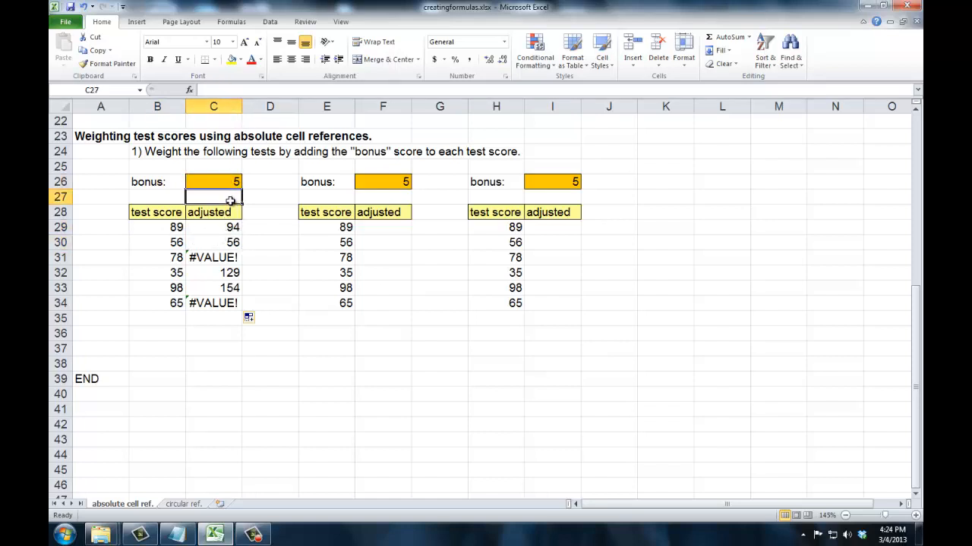
left_click(234, 257)
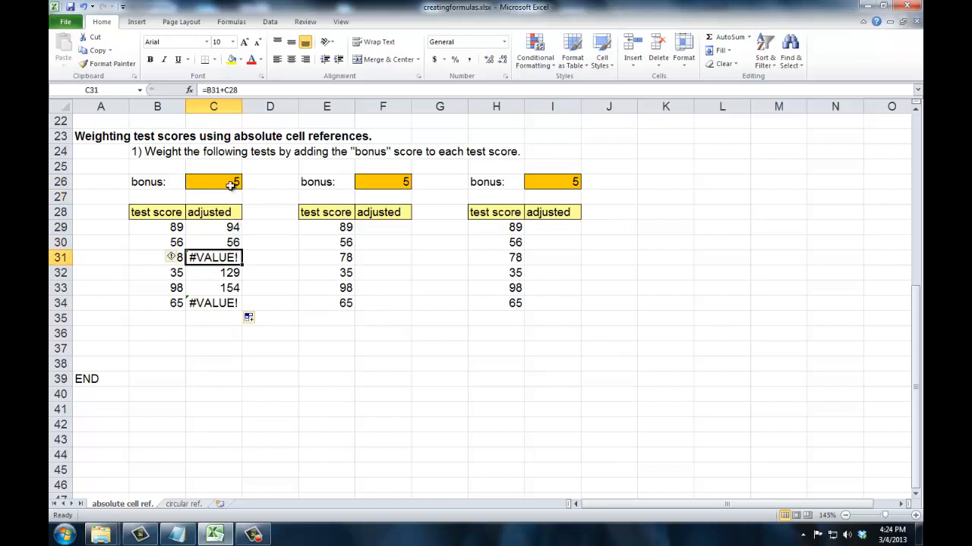
left_click(229, 213)
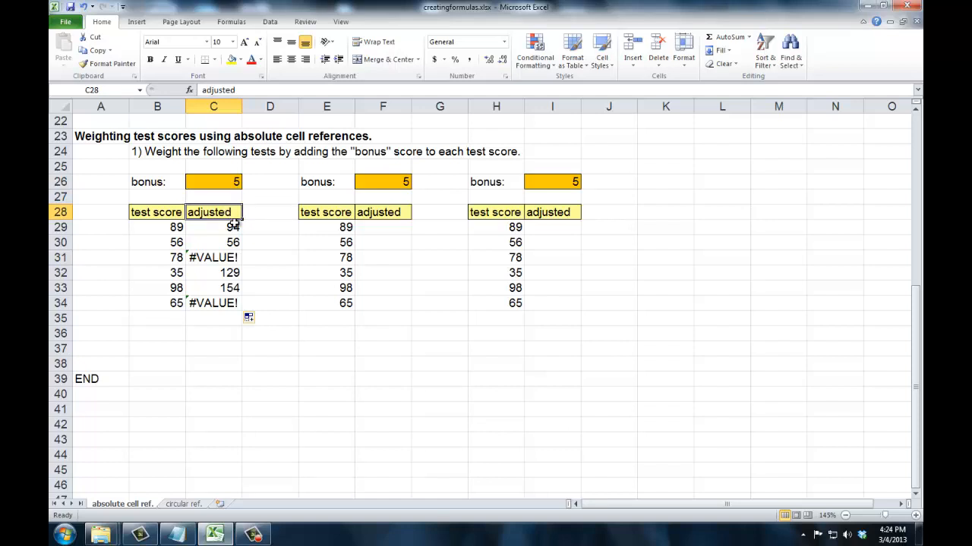
left_click(231, 257)
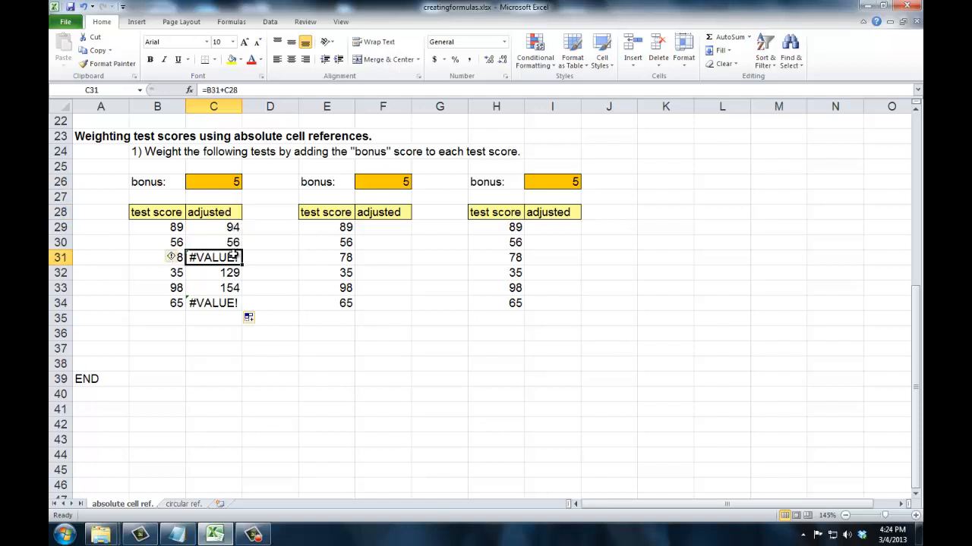
Step: Clear the copied formulas from C30:C34, keeping the formula in C29
left_click_drag(228, 243, 225, 303)
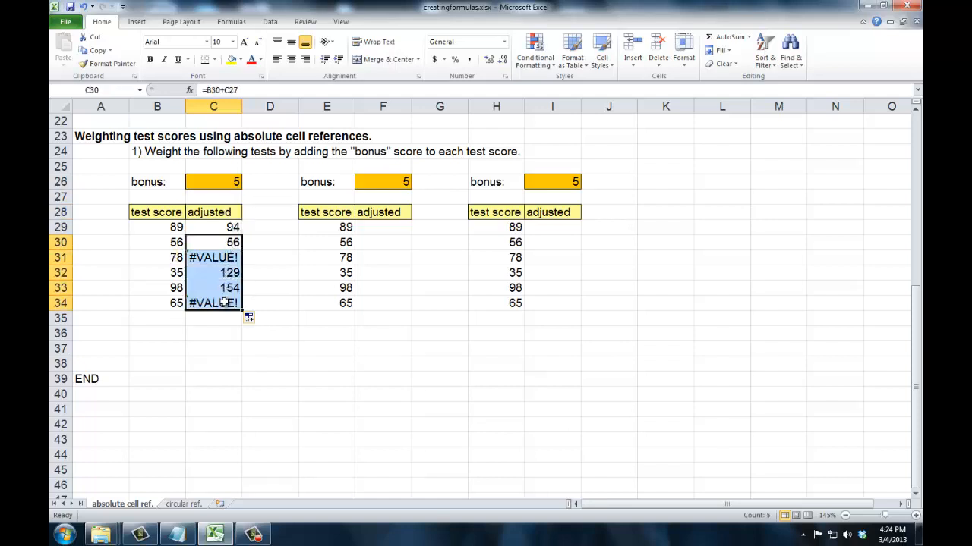
key("Delete")
left_click(232, 228)
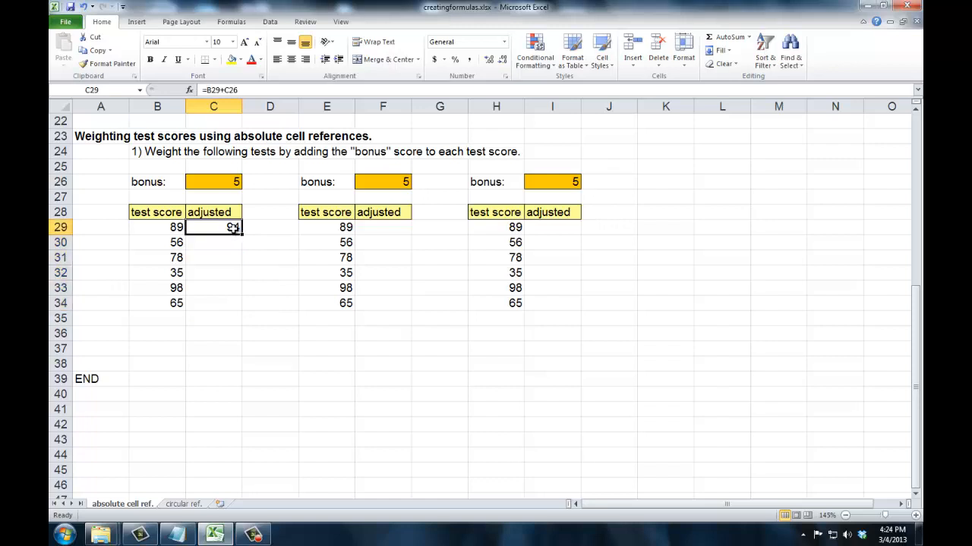
left_click(232, 243)
left_click(225, 257)
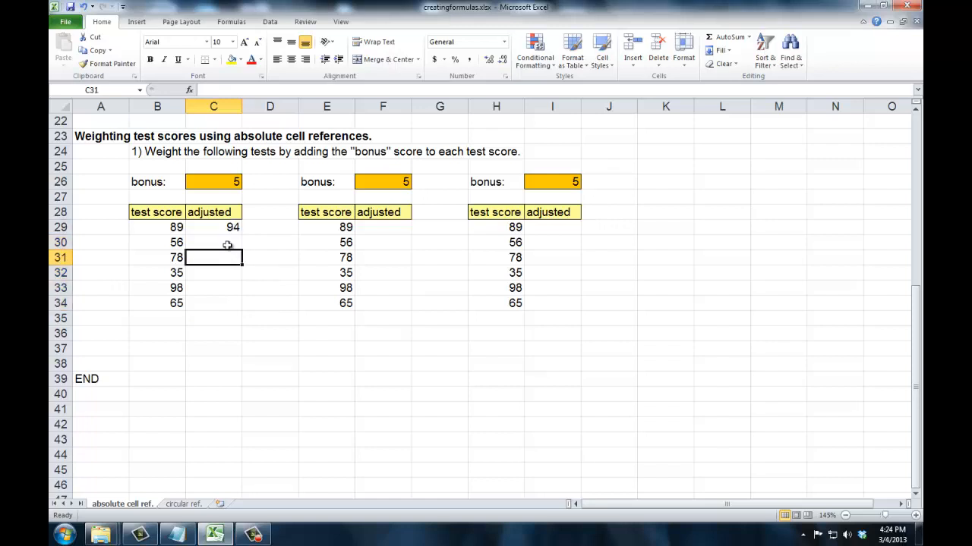
Step: Make the bonus reference in the C29 formula absolute so that it reads =B29+$C$26
left_click(232, 228)
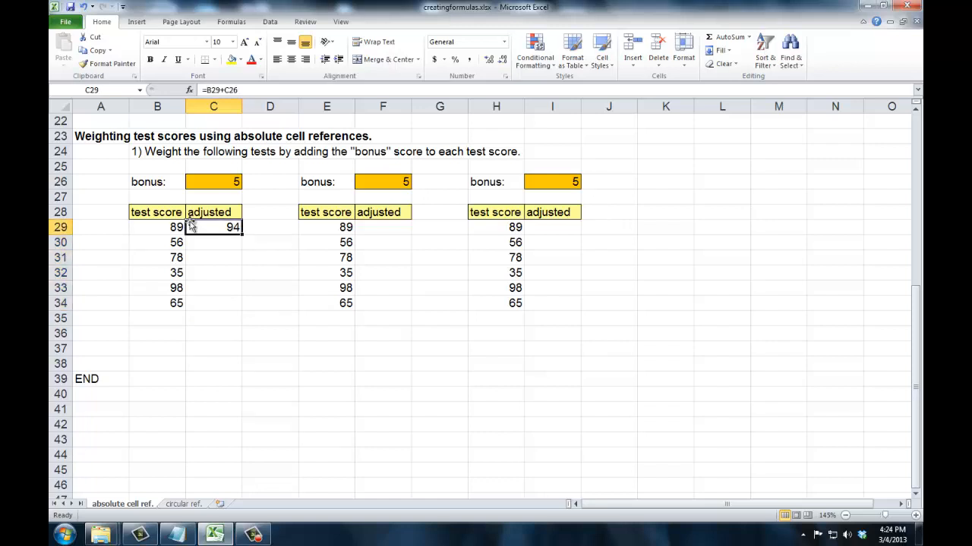
left_click(219, 183)
left_click(228, 226)
left_click(231, 90)
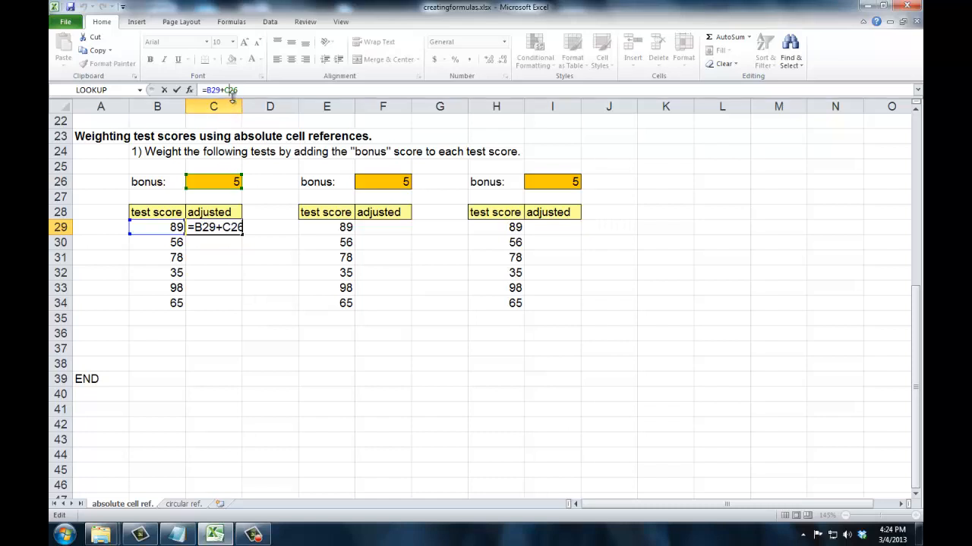
key("F4")
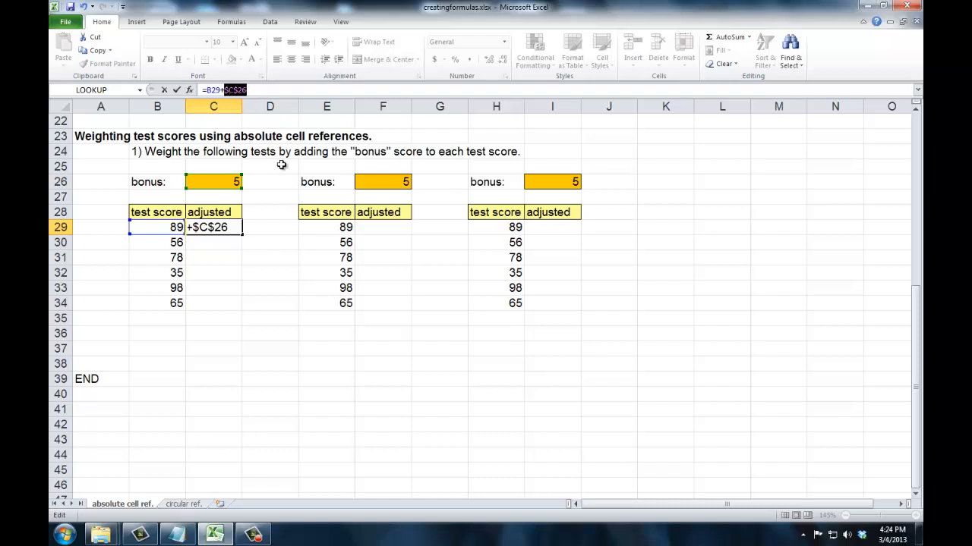
key("Tab")
left_click(225, 225)
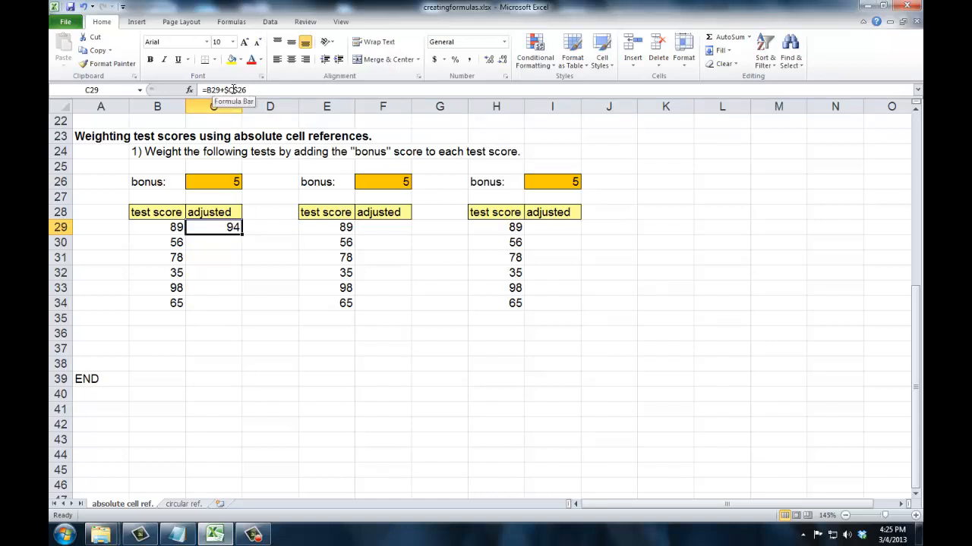
Step: Fill the C29 formula down through C34 and check the formula in each adjusted score cell
left_click_drag(242, 236, 242, 307)
left_click(231, 230)
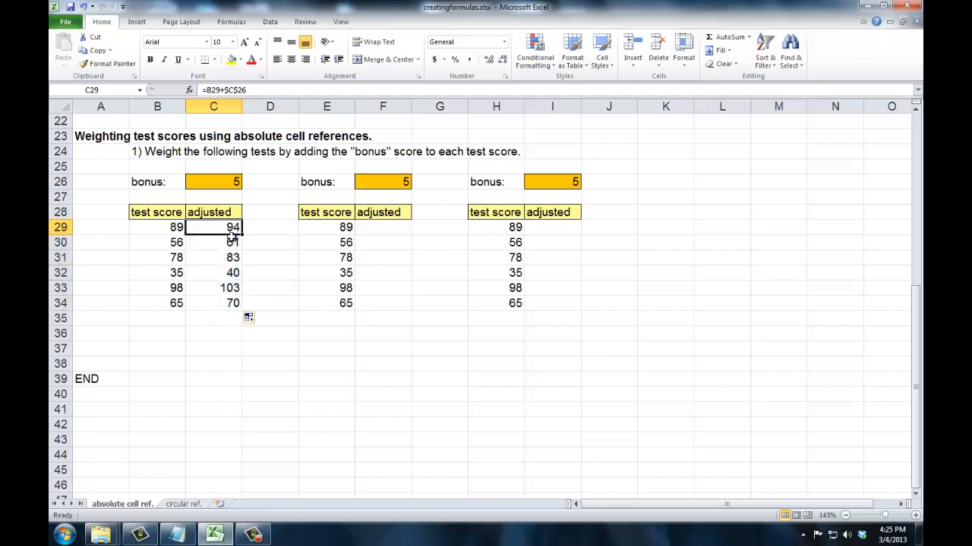
left_click(232, 241)
left_click(232, 257)
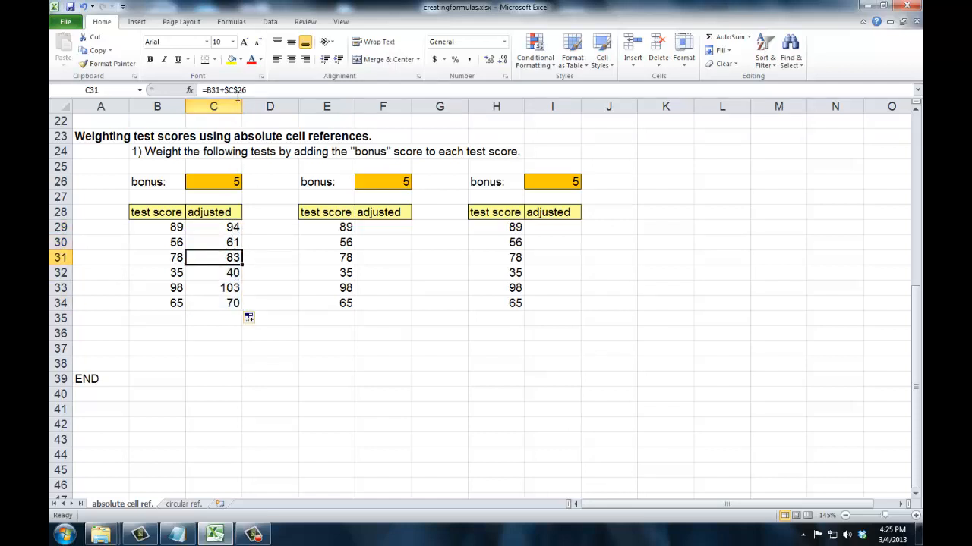
left_click(220, 274)
left_click(220, 290)
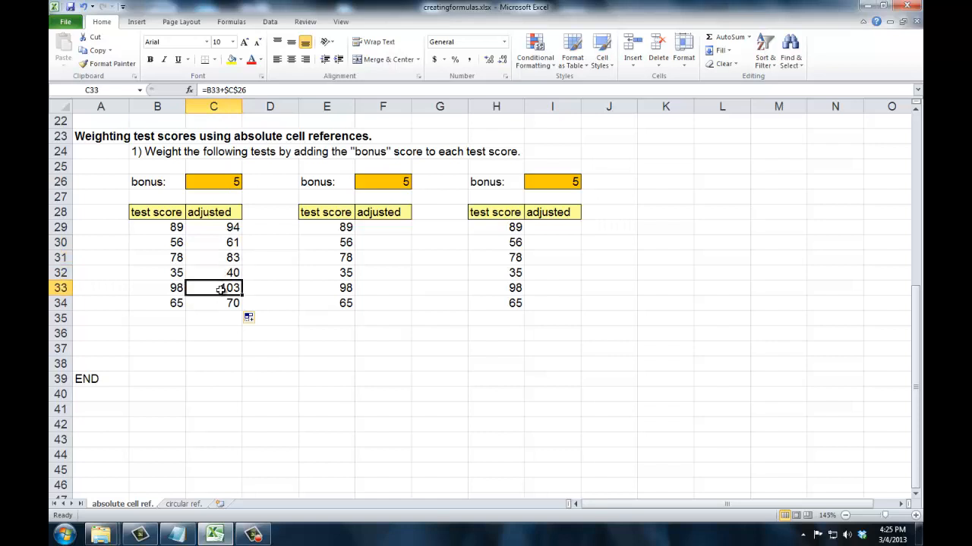
left_click(222, 303)
Step: Set the first table's bonus in C26 to 2, 1 and finally 0, and compare the adjusted scores with the originals
left_click(231, 182)
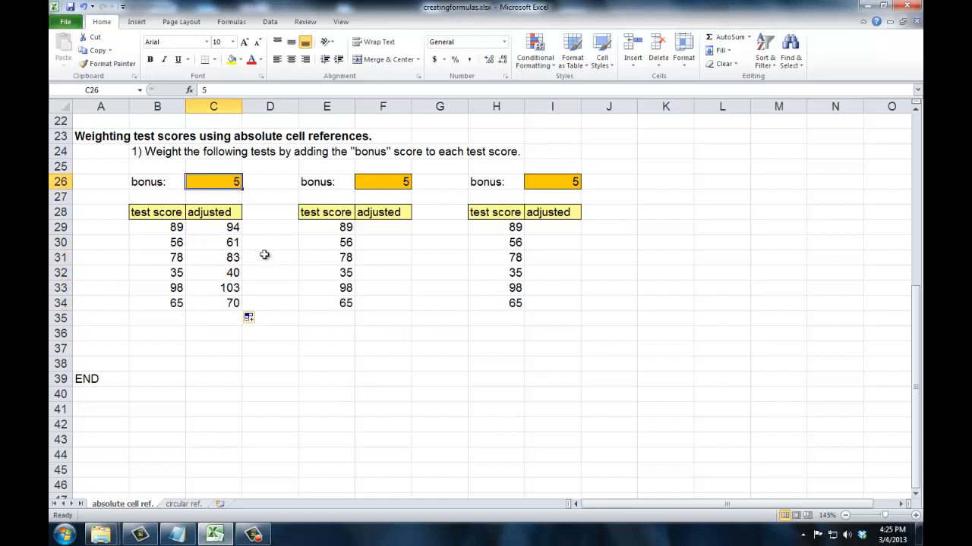
type("2")
key("Tab")
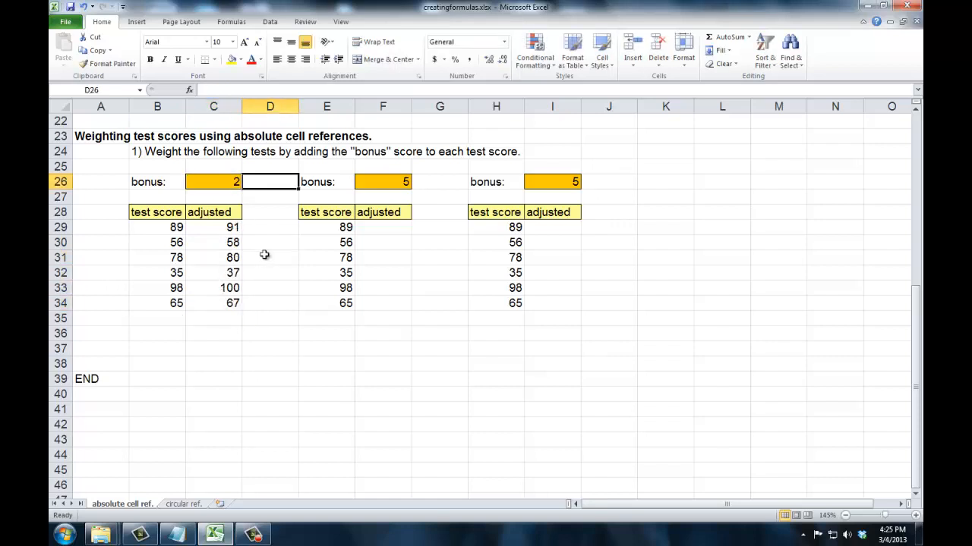
left_click(219, 183)
type("1")
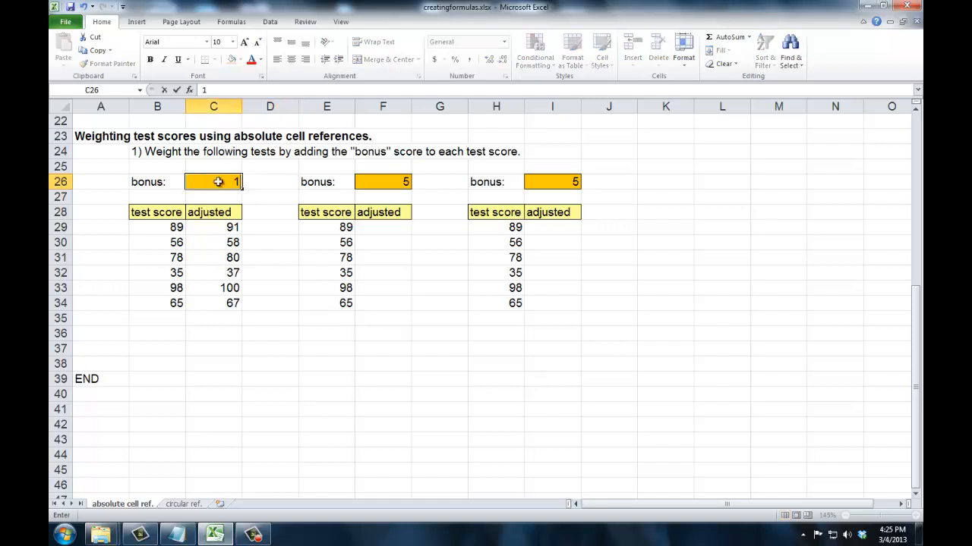
key("Tab")
left_click(218, 182)
type("0")
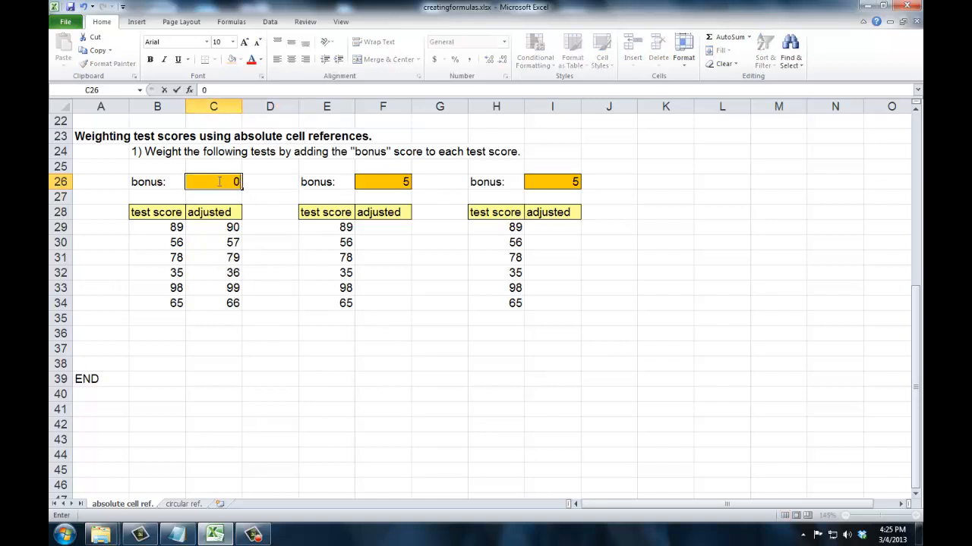
key("Tab")
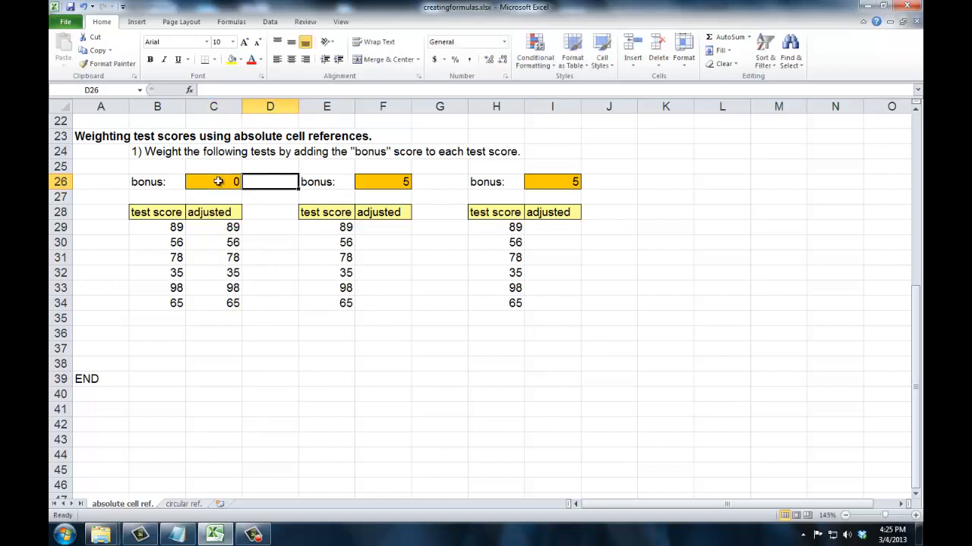
left_click(207, 229)
left_click(174, 231)
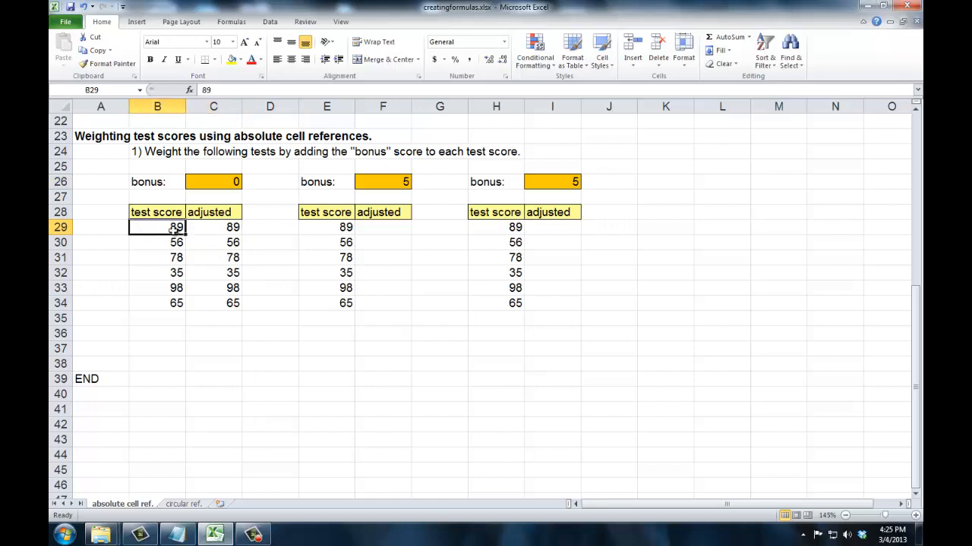
Step: Enter =E29+$F$26 in F29 of the second table and fill it down through F34
left_click(374, 226)
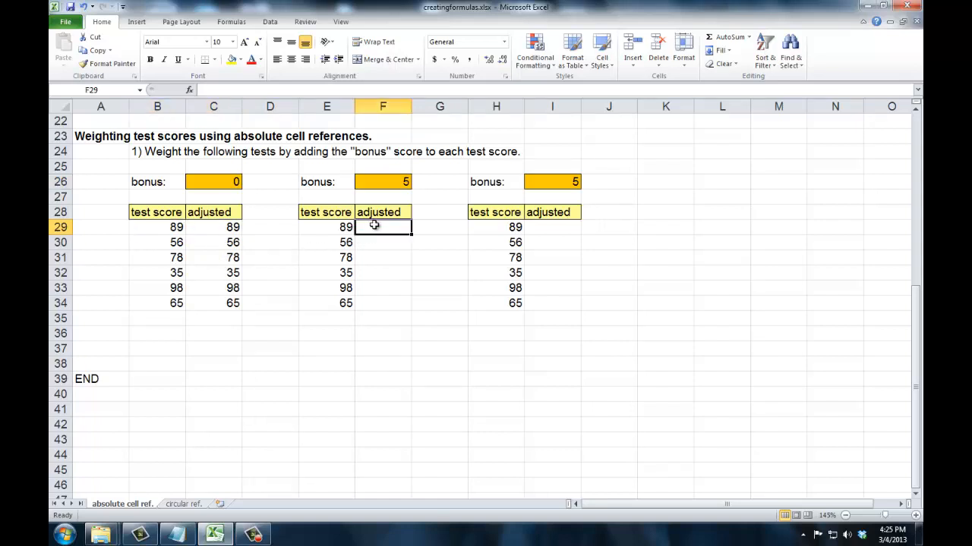
type("=")
left_click(334, 230)
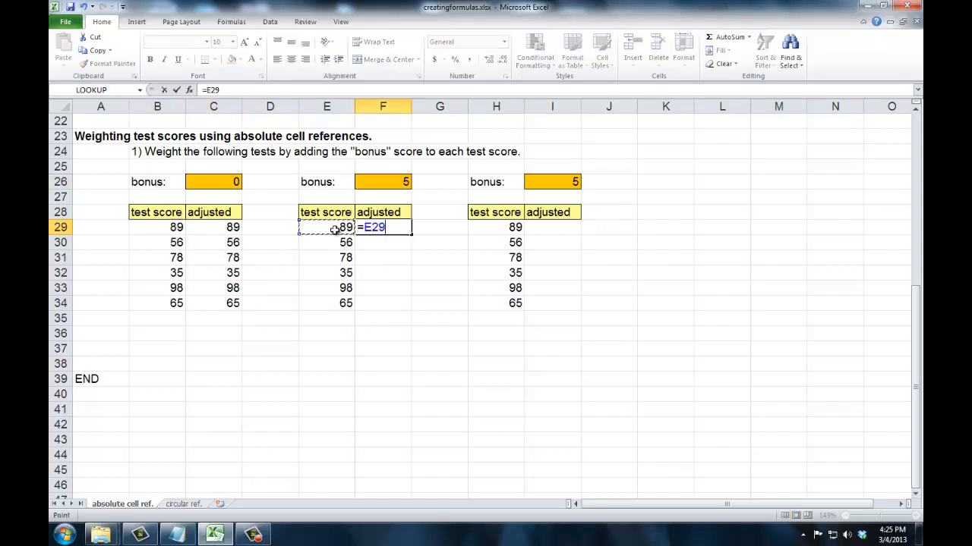
type("+")
left_click(381, 181)
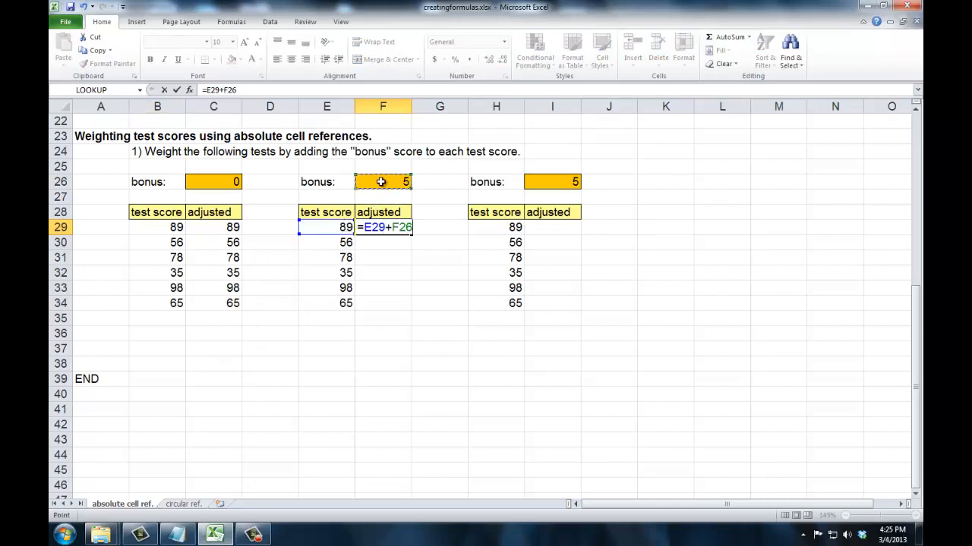
key("F4")
key("Tab")
left_click(372, 224)
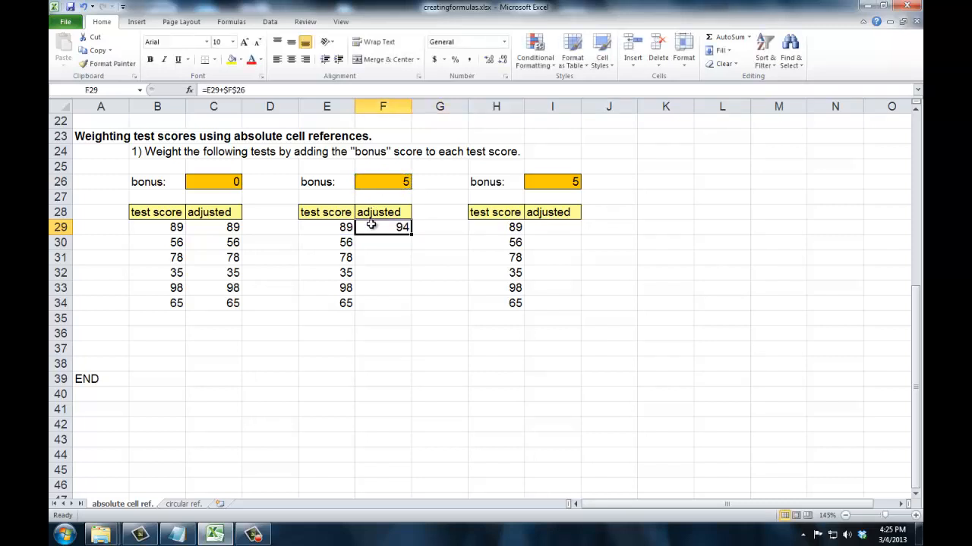
left_click_drag(411, 235, 401, 304)
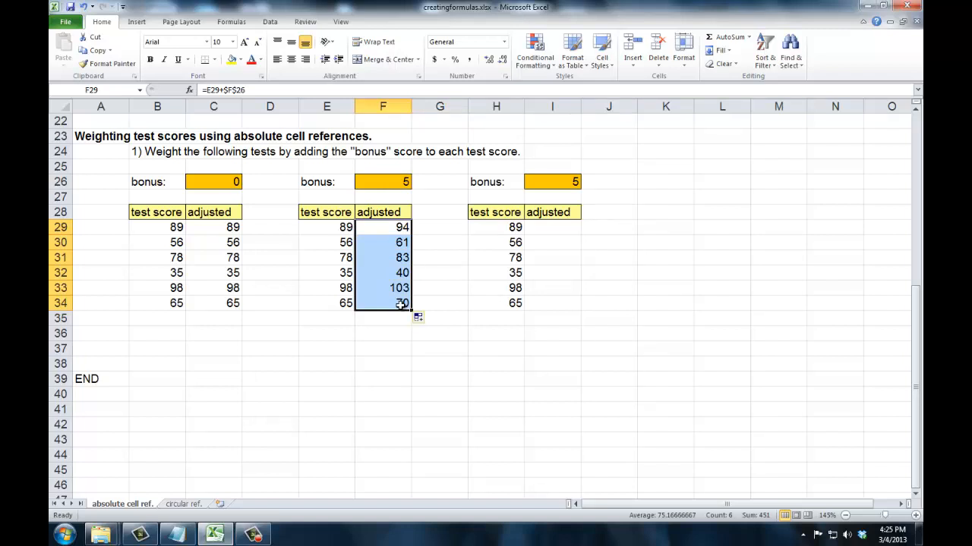